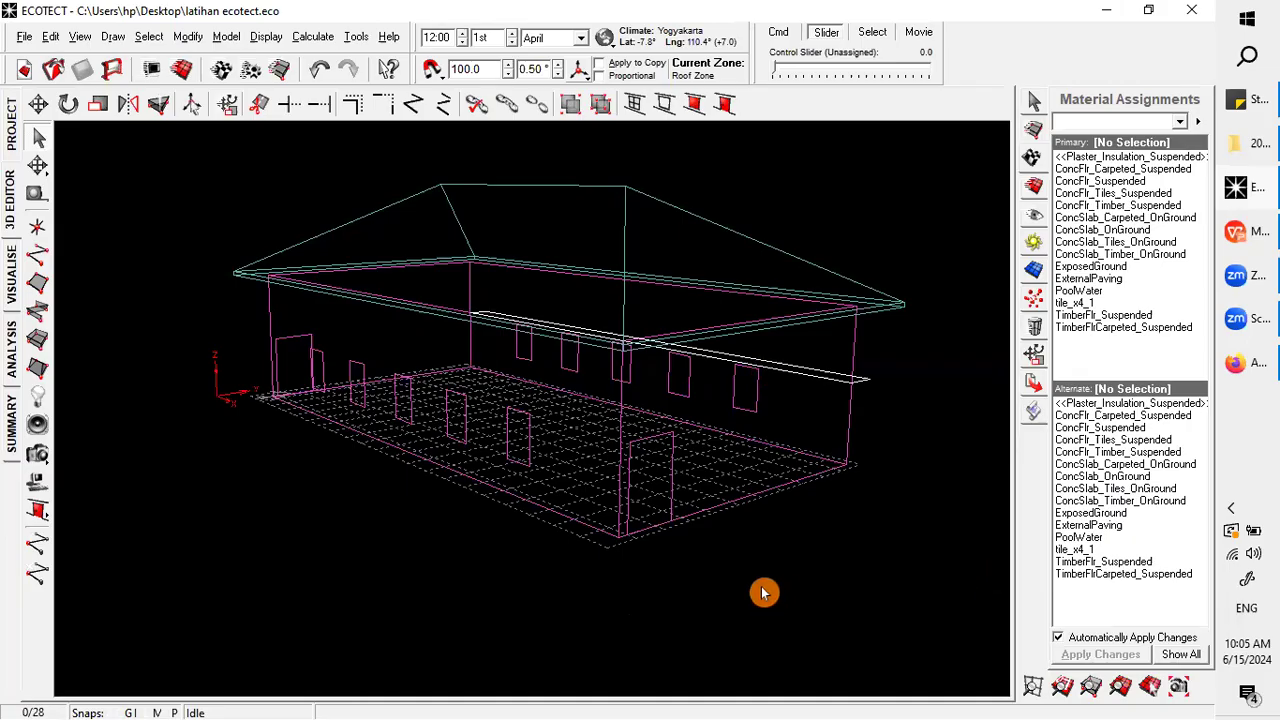
- Open the detailed zone management settings for the building model's zones
right_drag(363, 594, 402, 585)
right_drag(598, 466, 523, 486)
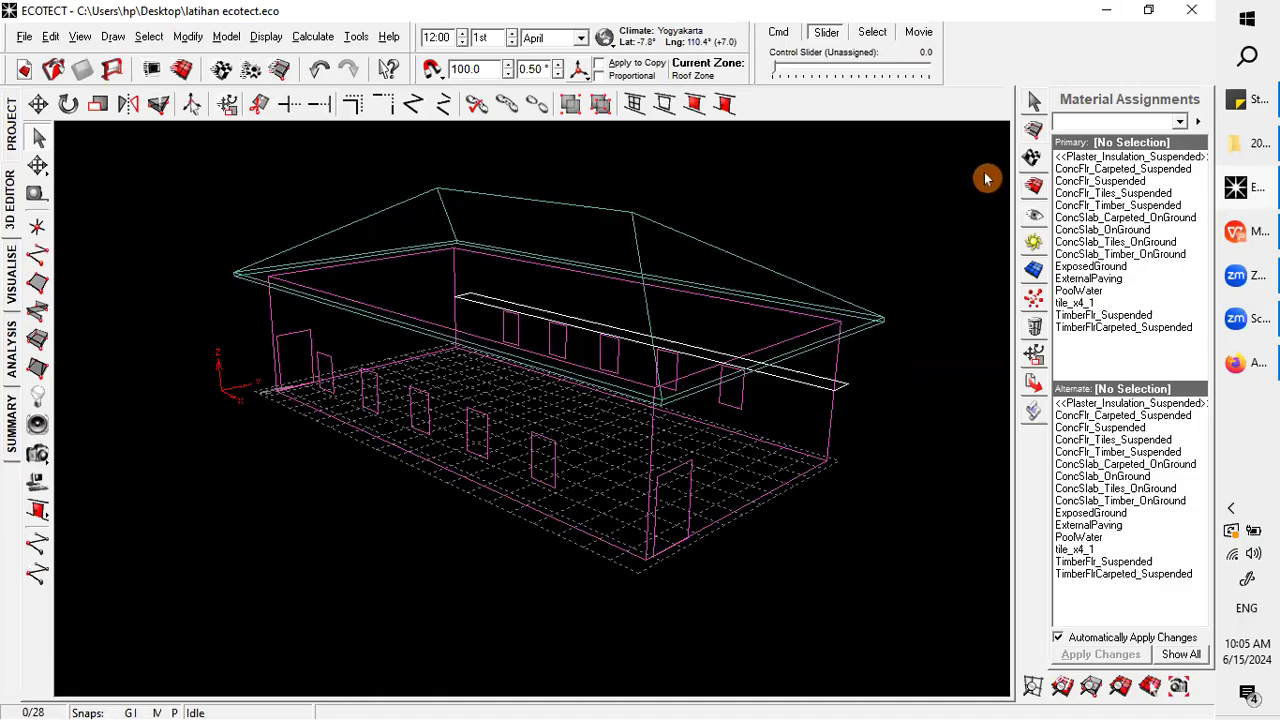
click(1035, 137)
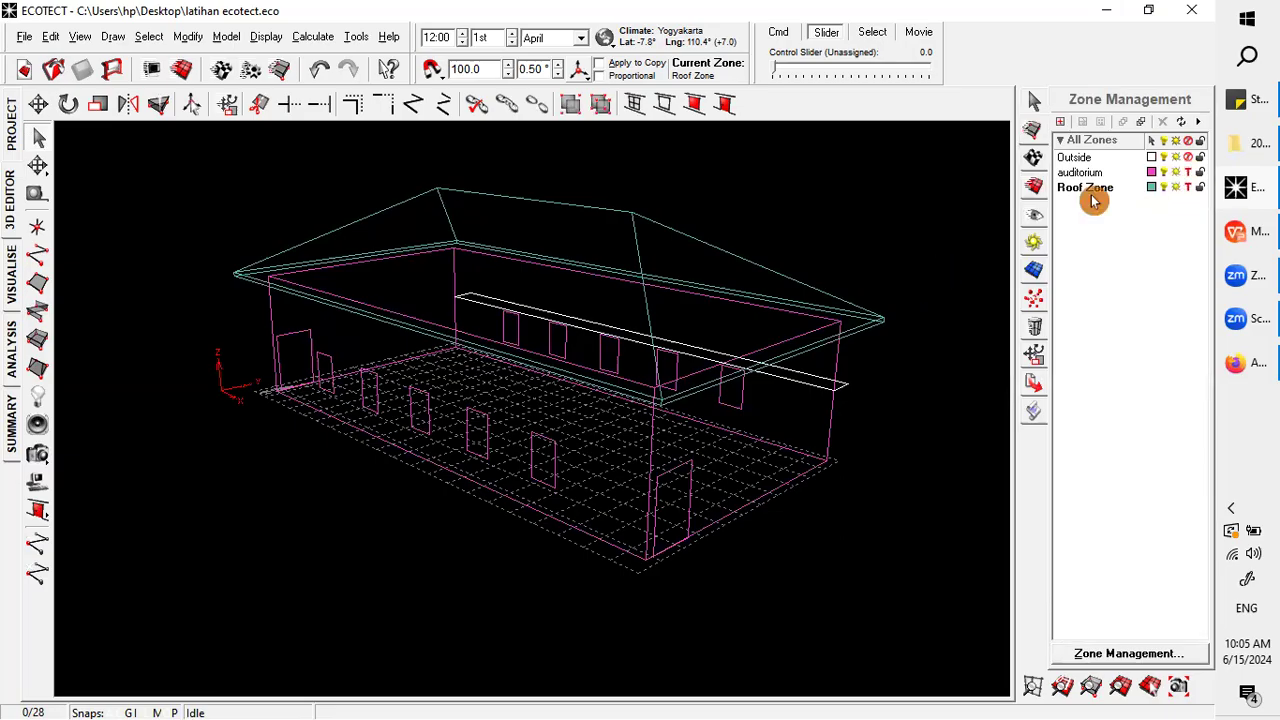
click(1100, 161)
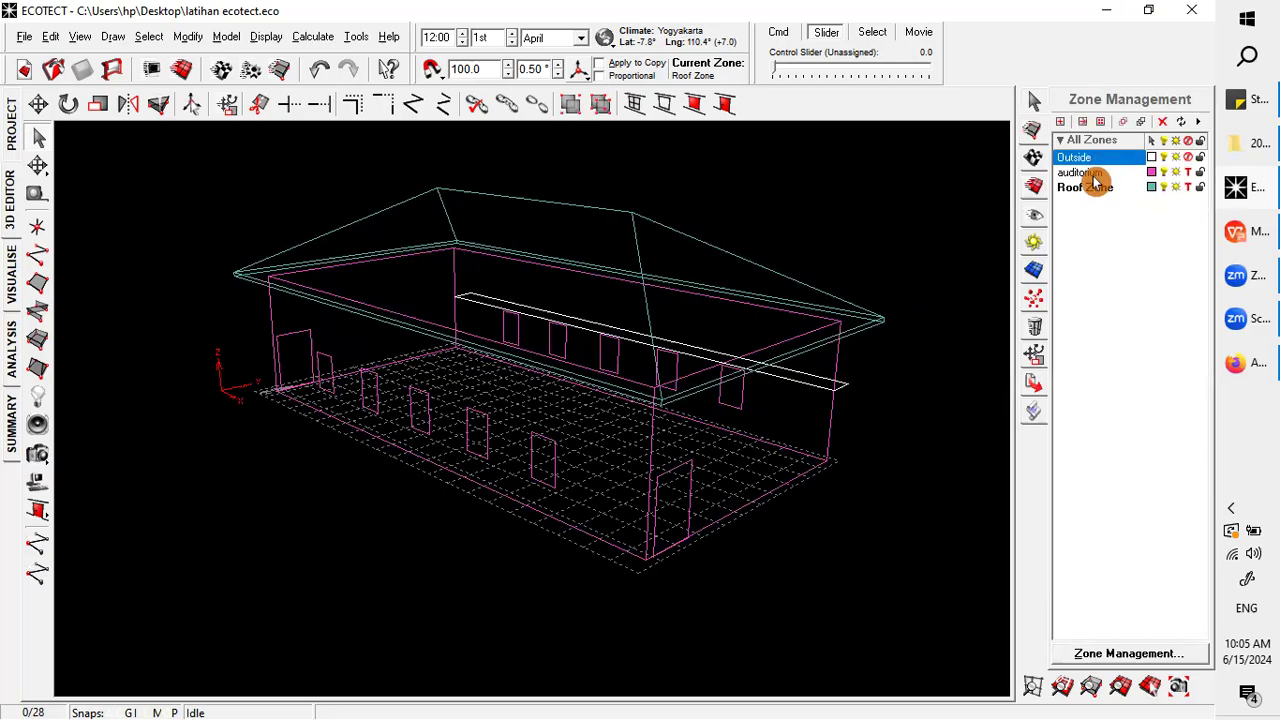
click(1098, 176)
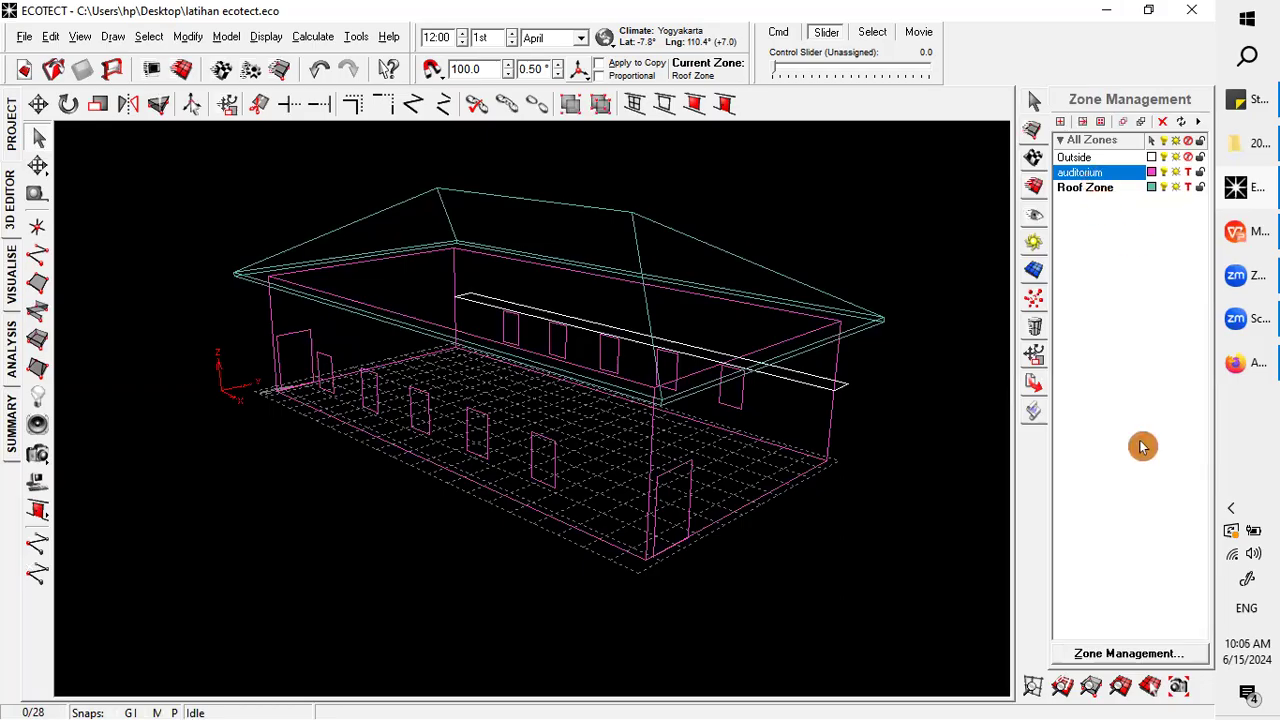
click(1131, 240)
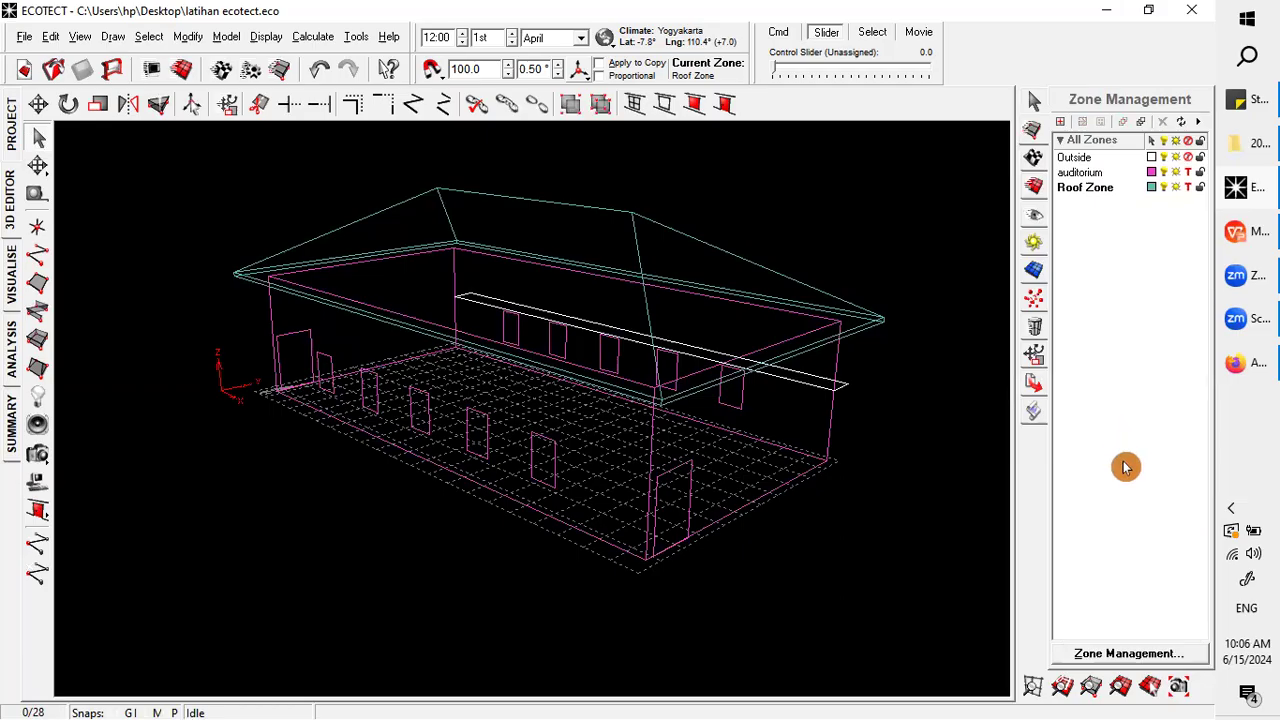
click(1135, 656)
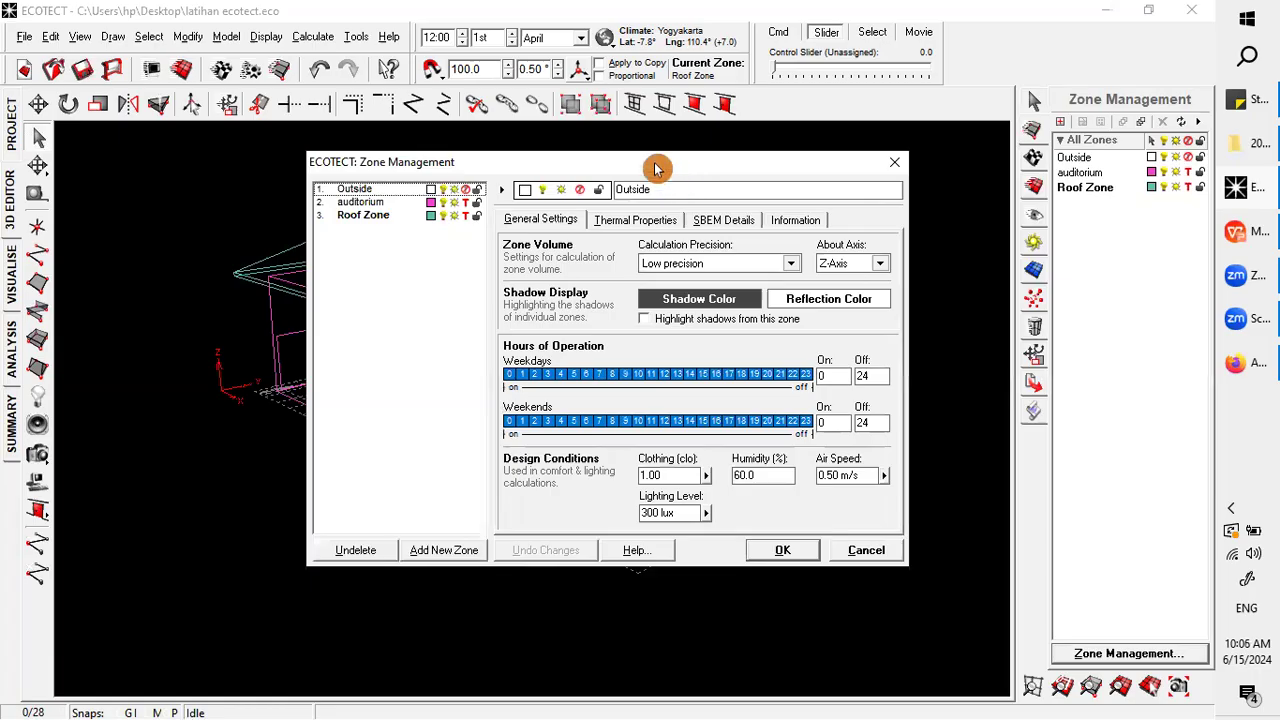
drag(654, 166, 684, 198)
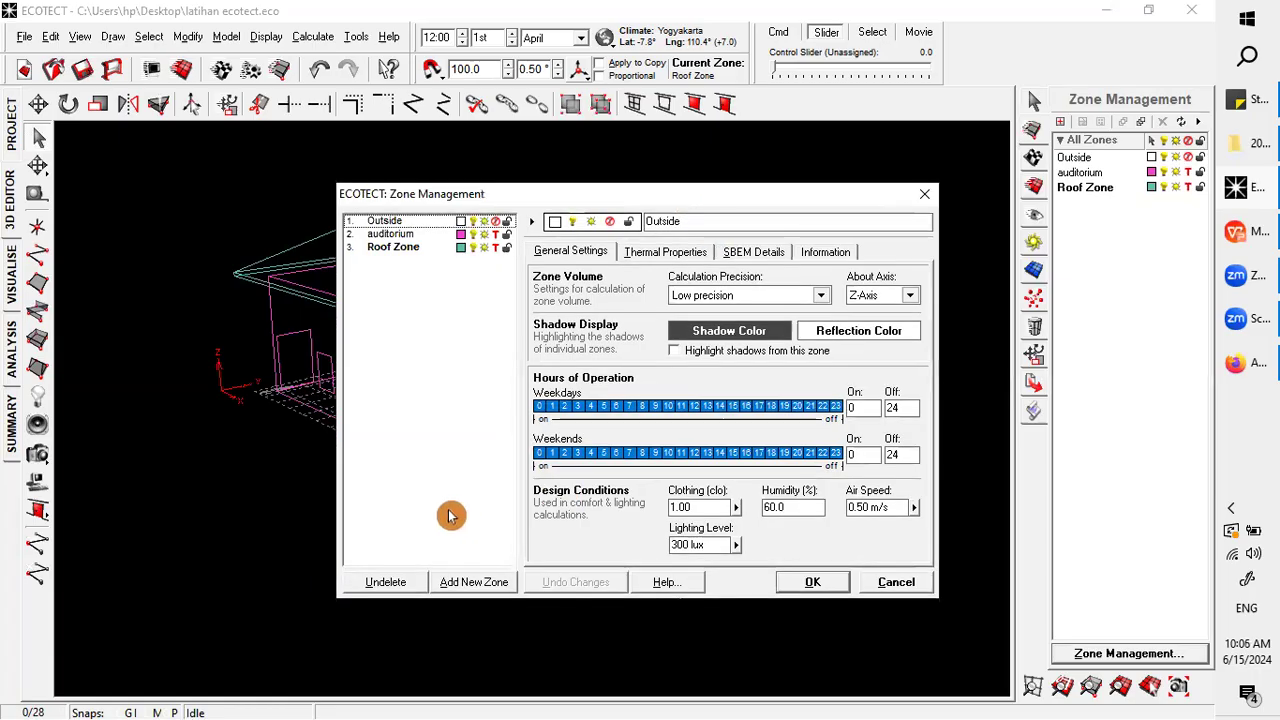
- Set the auditorium zone's volume calculation precision to High precision
click(390, 234)
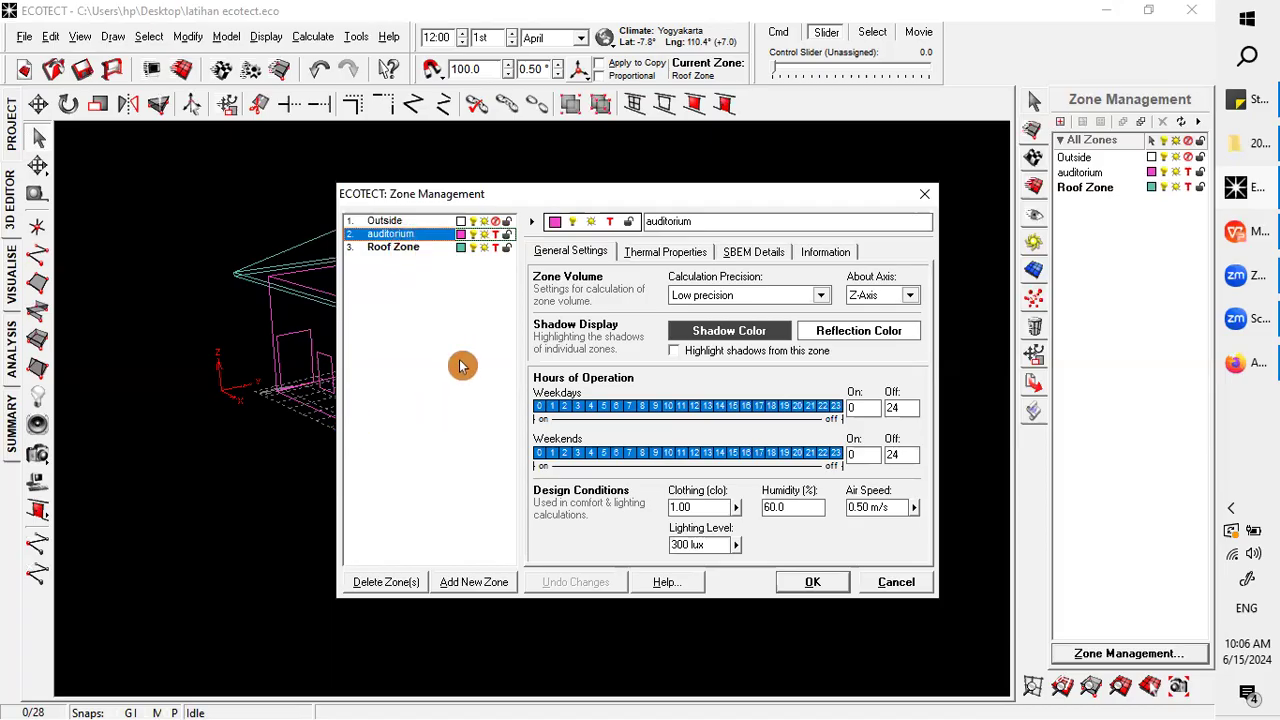
click(575, 255)
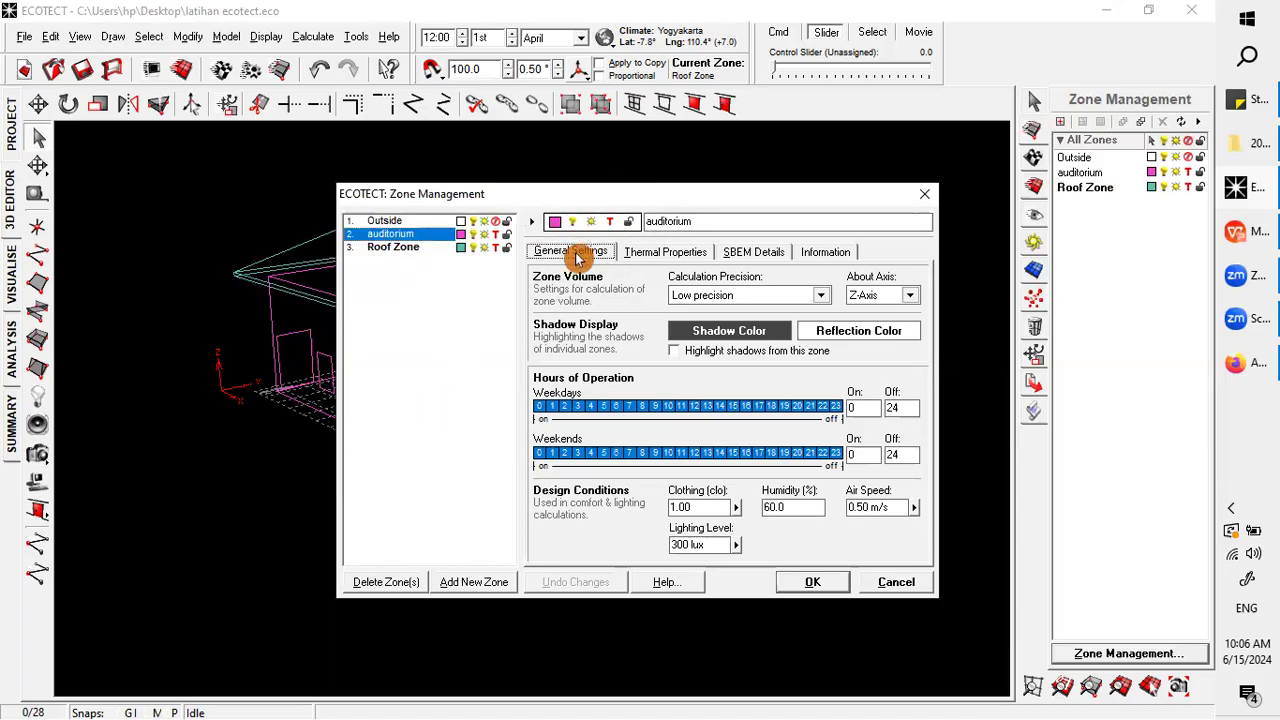
click(792, 296)
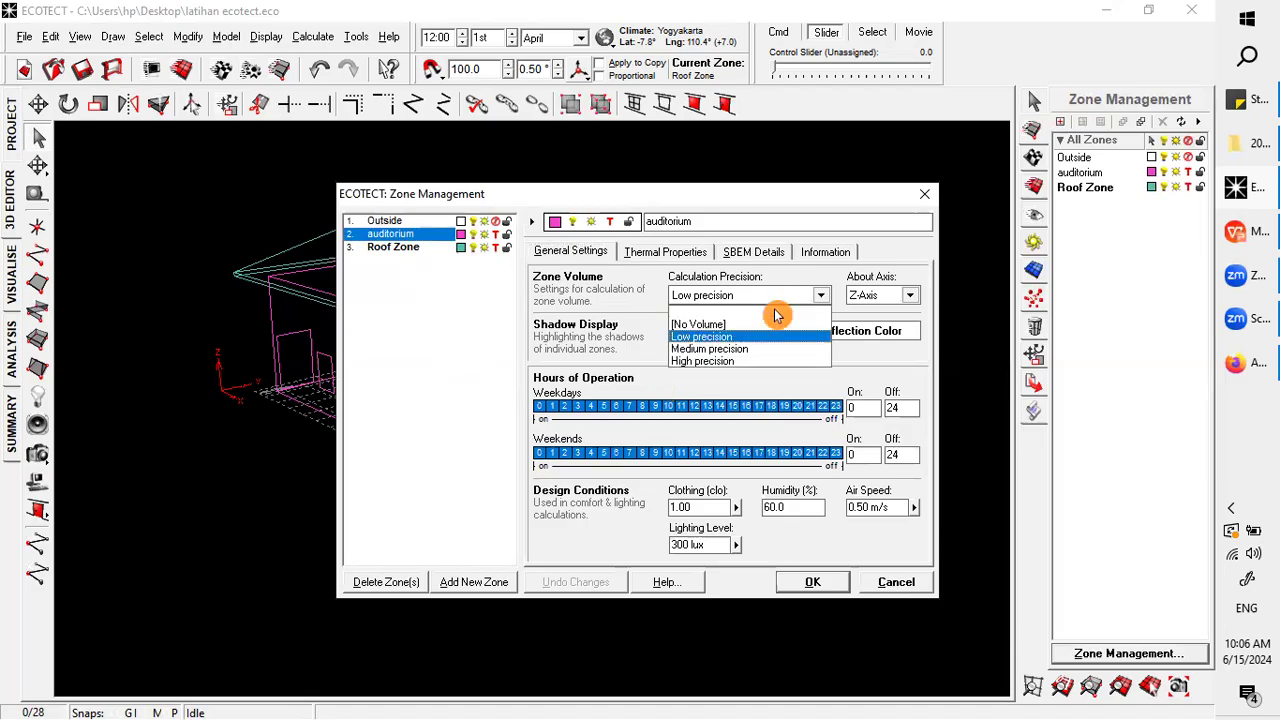
click(724, 360)
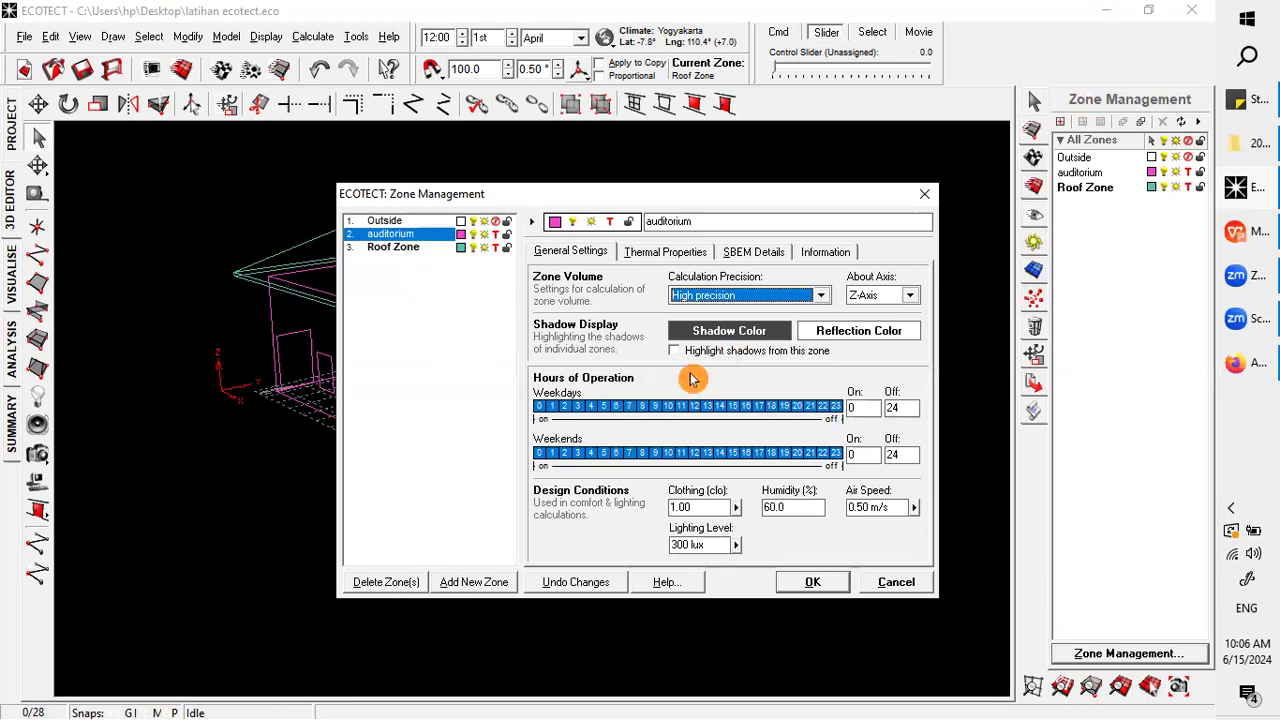
- Set the auditorium's weekday hours of operation to on at 8 and off at 16
click(865, 408)
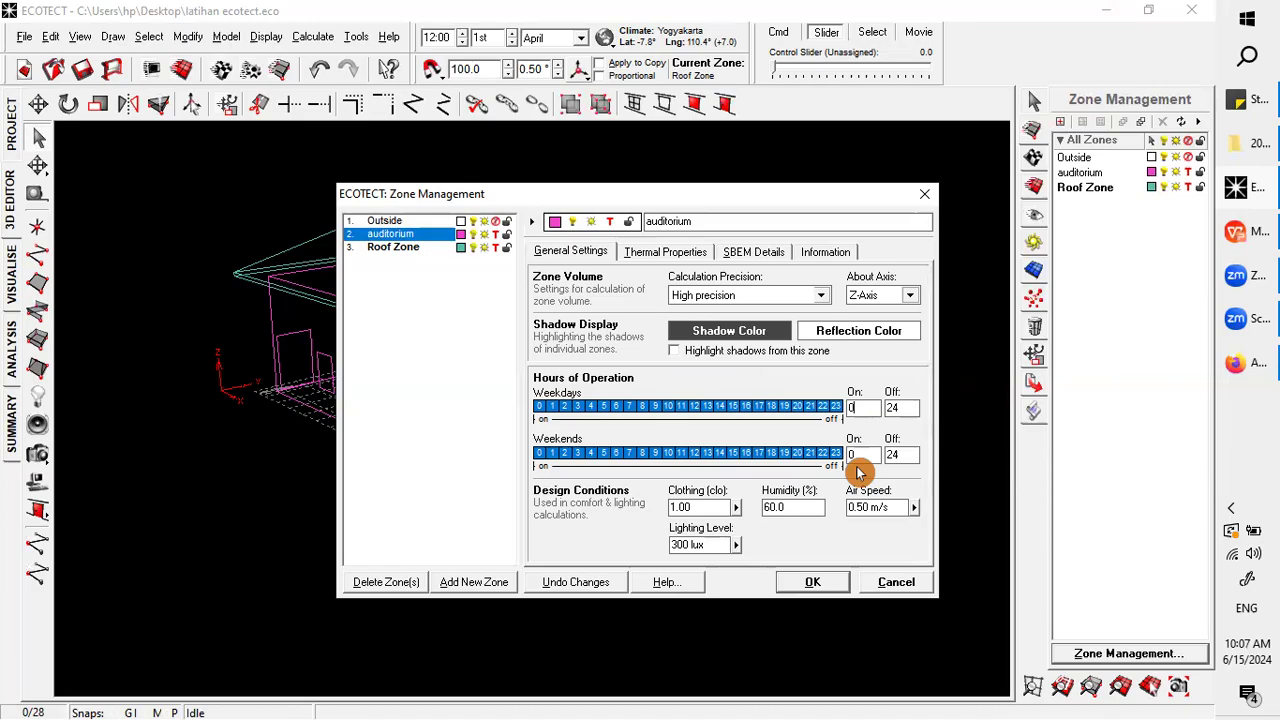
drag(866, 408, 836, 406)
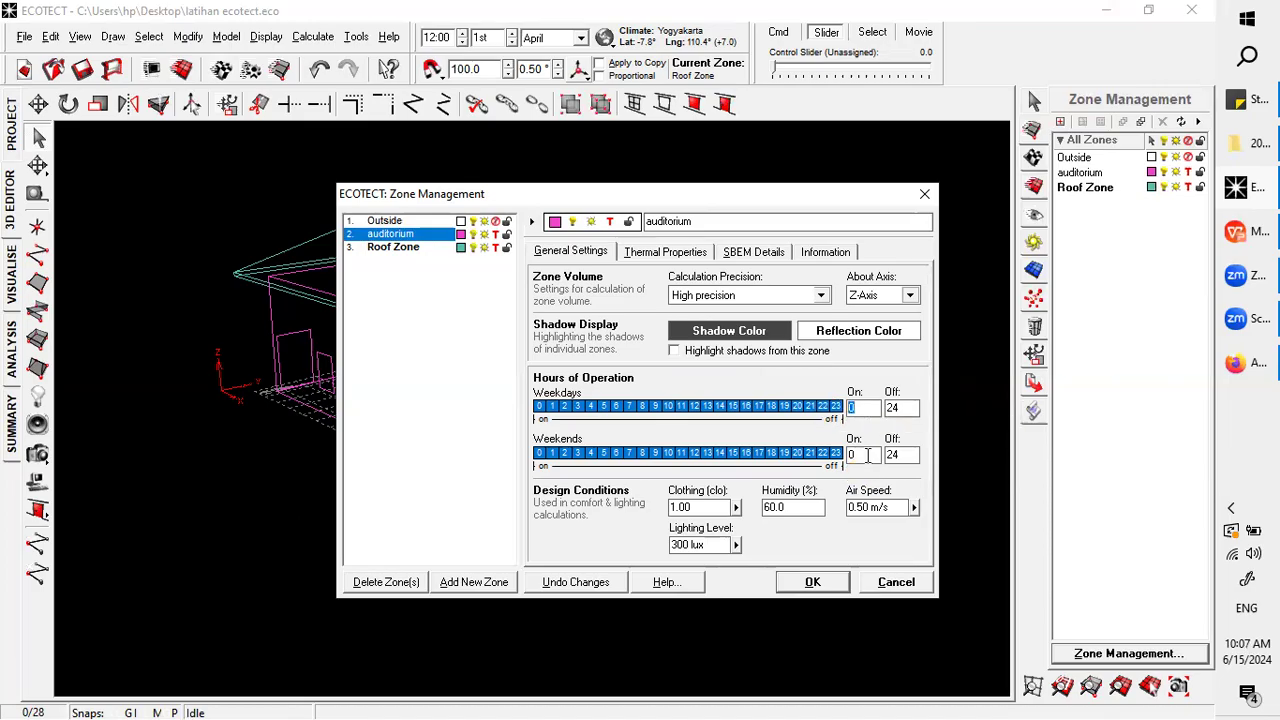
text(8)
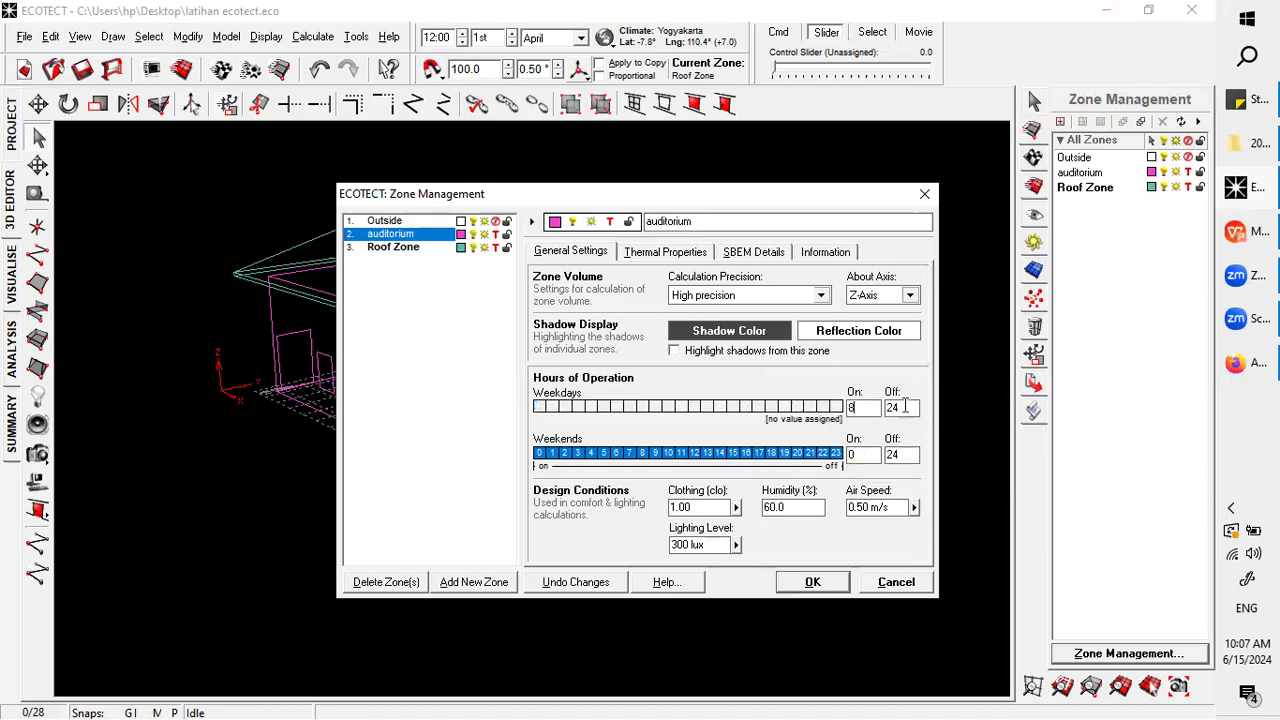
drag(904, 406, 882, 406)
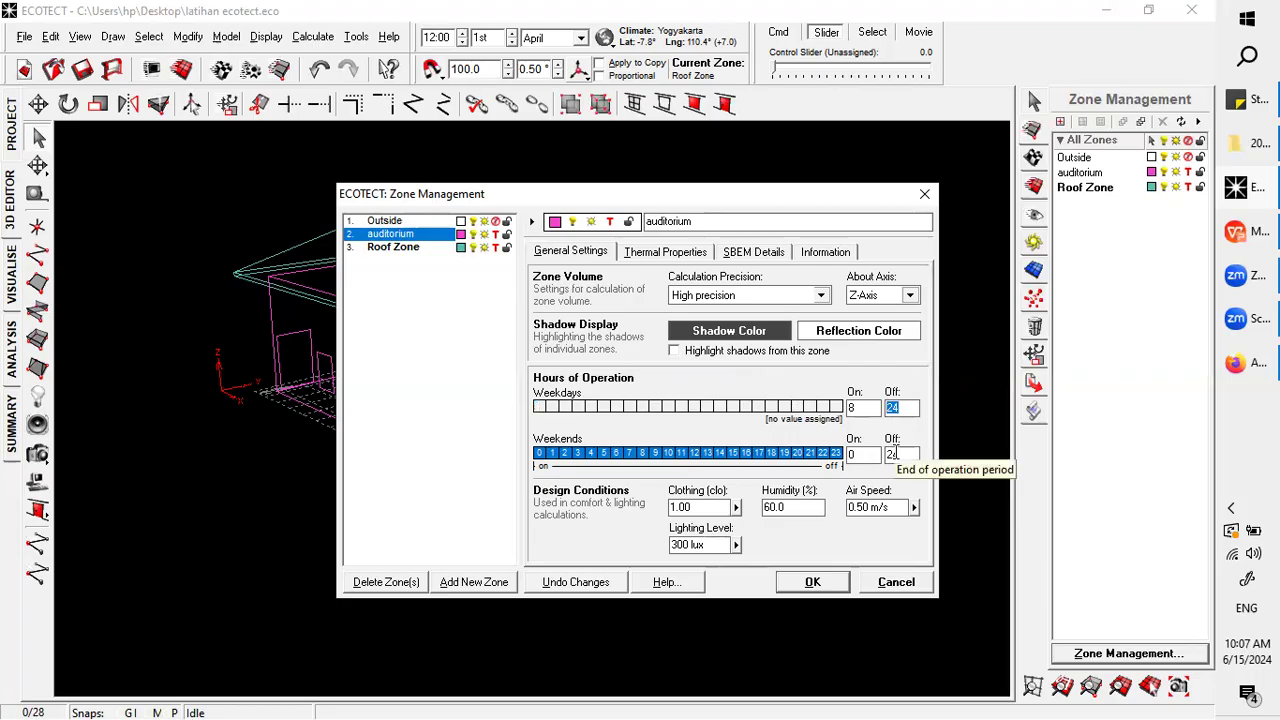
text(16)
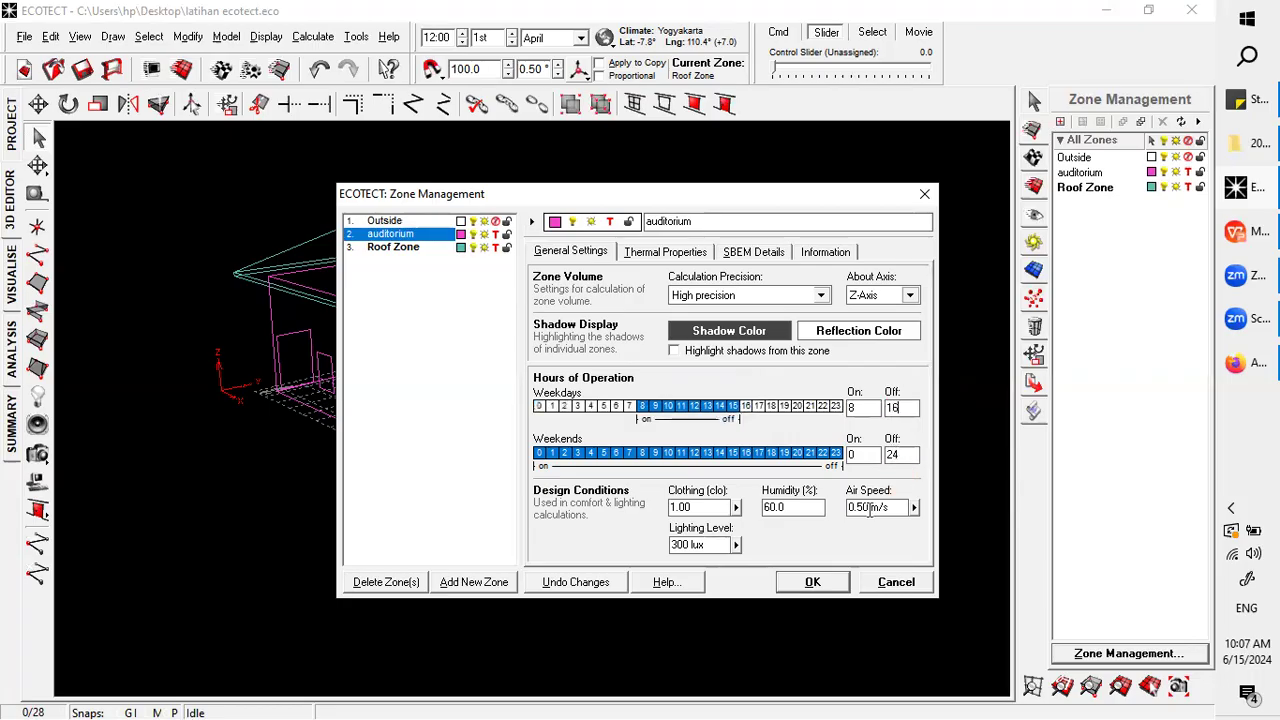
- Set the auditorium's weekend hours of operation to on at 8 and off at 16
click(867, 457)
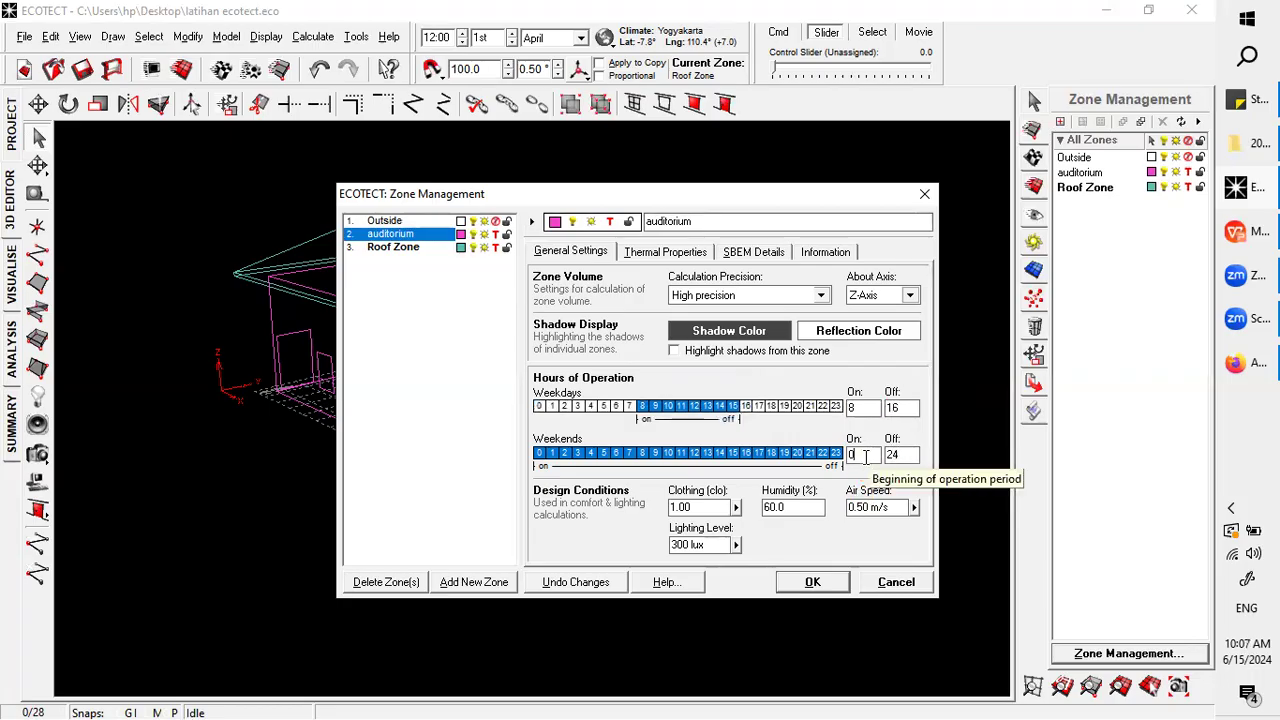
drag(866, 457, 828, 457)
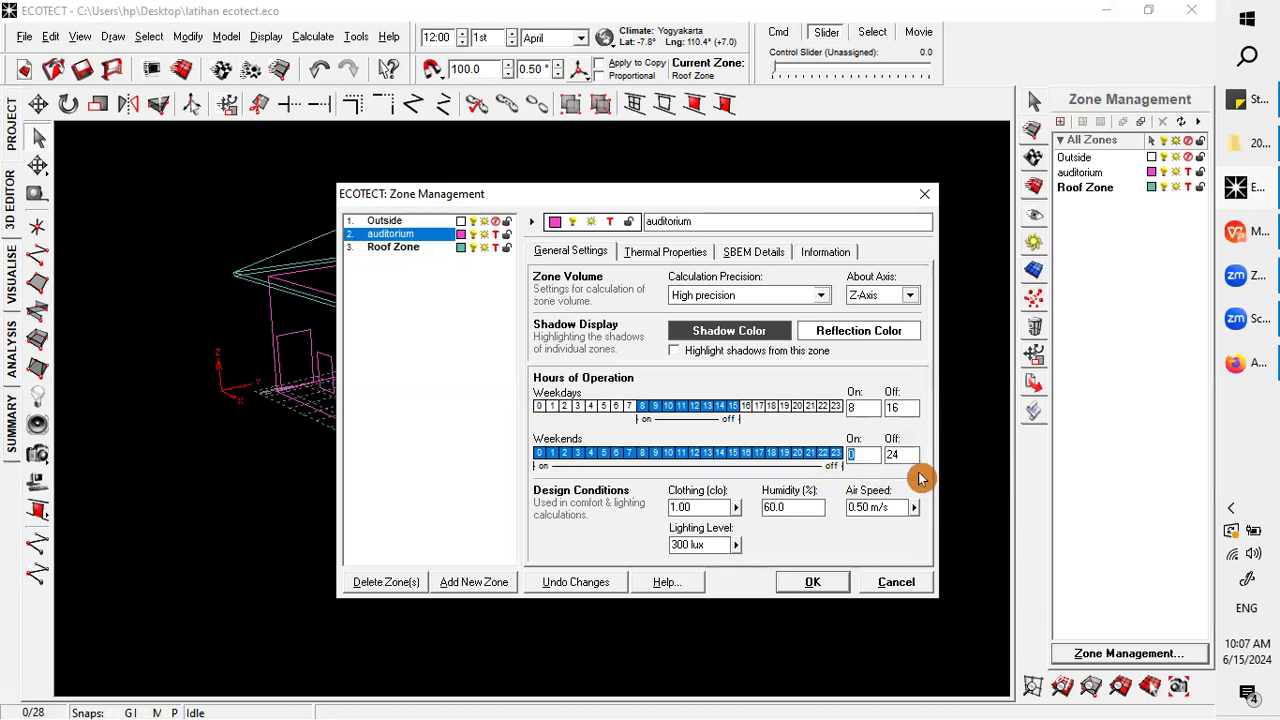
text(8)
drag(917, 457, 884, 457)
text(16)
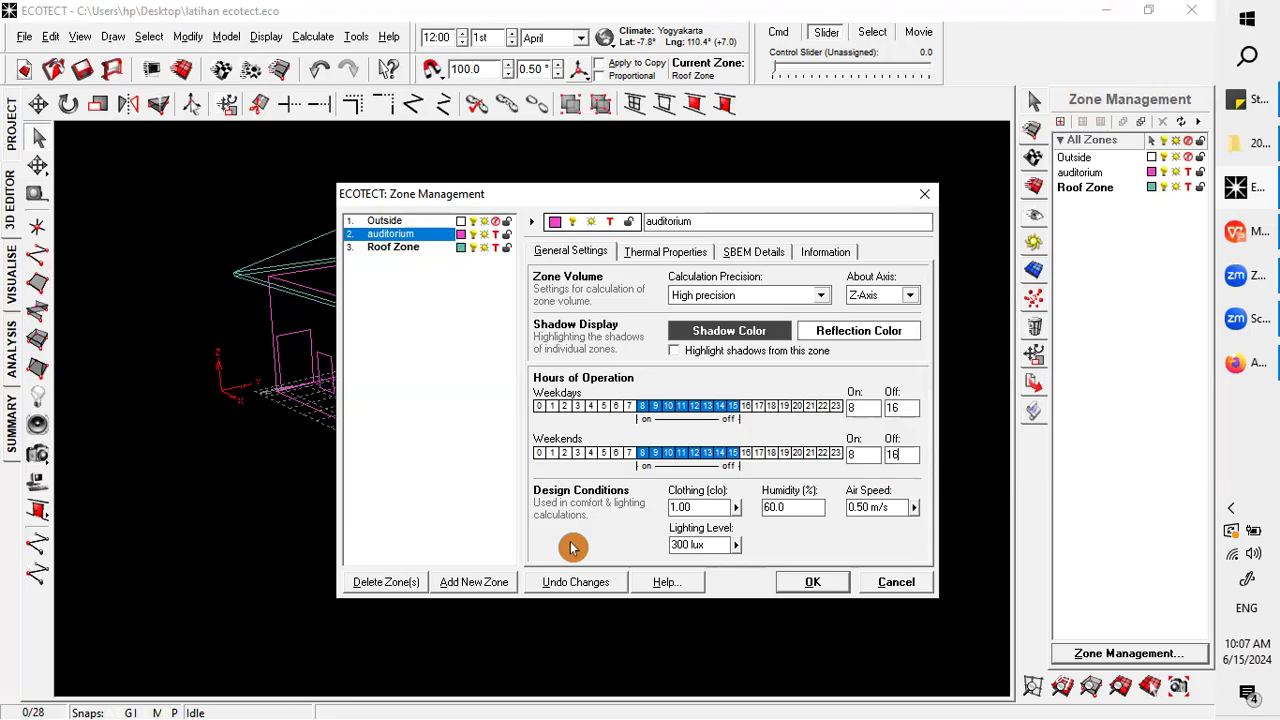
- Choose Light Business Suit (1.0 clo) as the auditorium's clothing level and review its humidity, air speed and lighting level
click(737, 508)
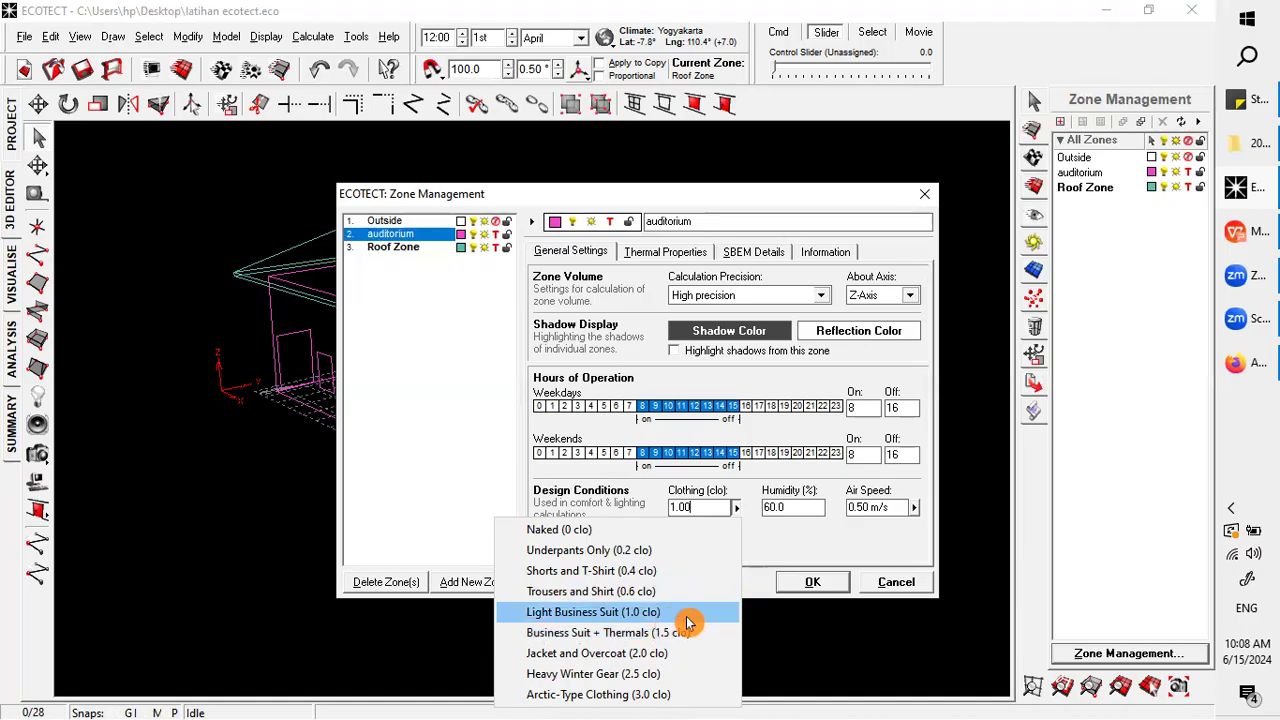
click(687, 618)
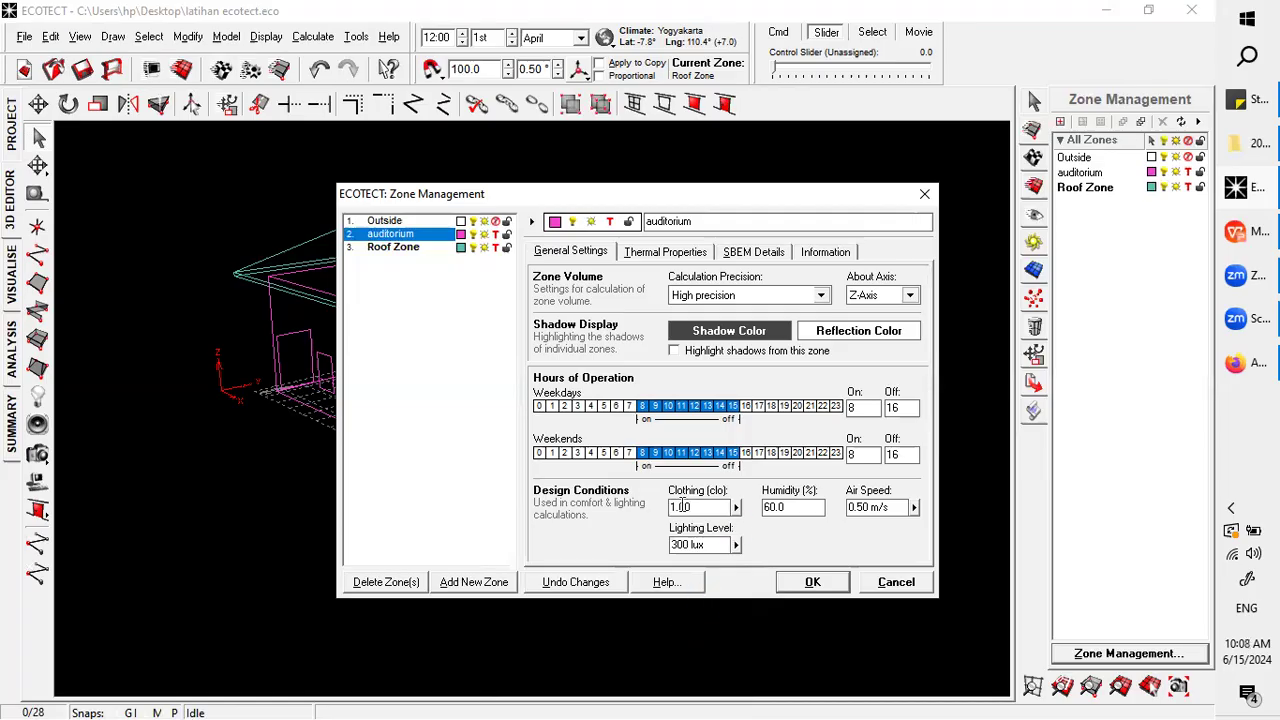
double_click(800, 508)
double_click(902, 508)
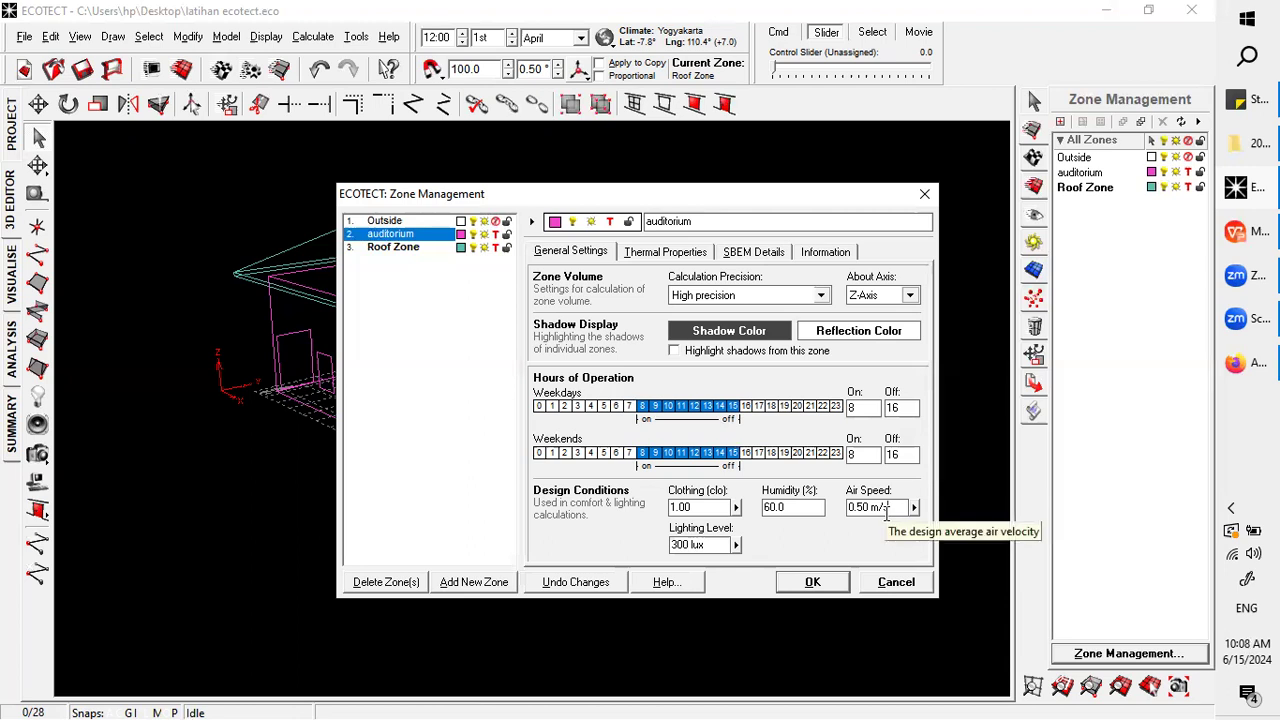
drag(888, 508, 828, 510)
drag(712, 544, 603, 543)
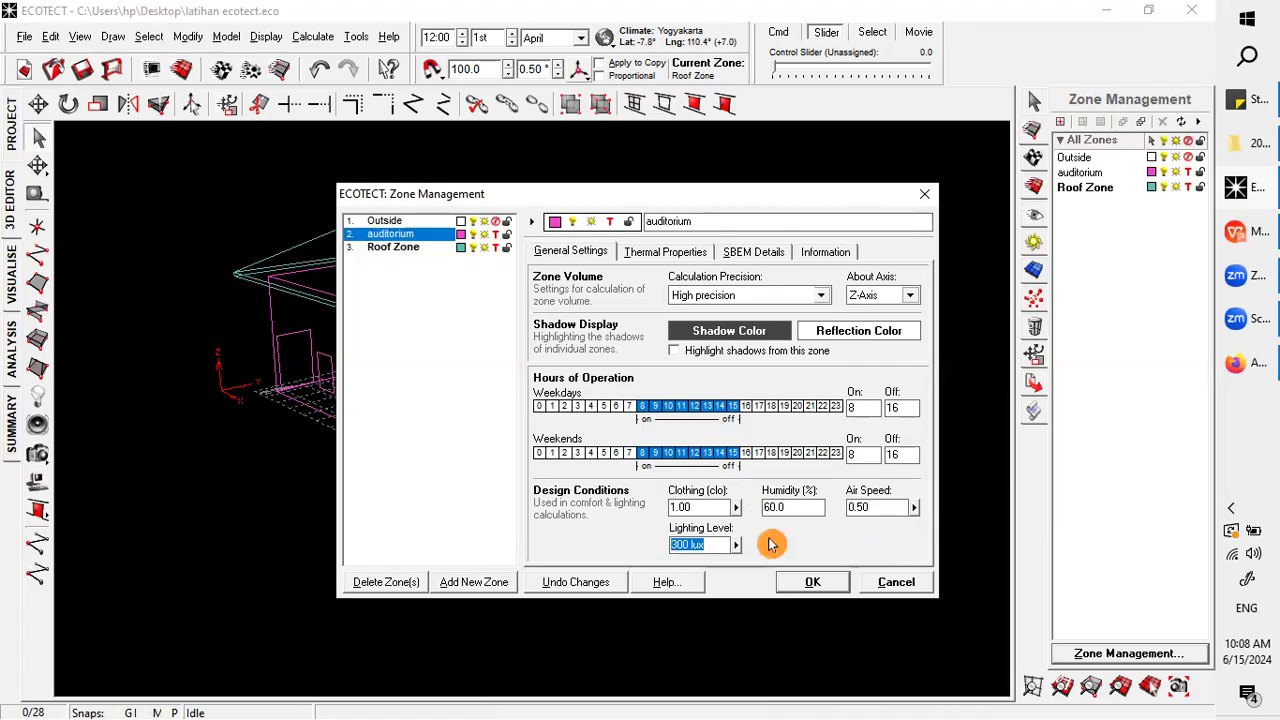
- Set the auditorium's HVAC system type to Full Air Conditioning in its thermal properties
click(580, 252)
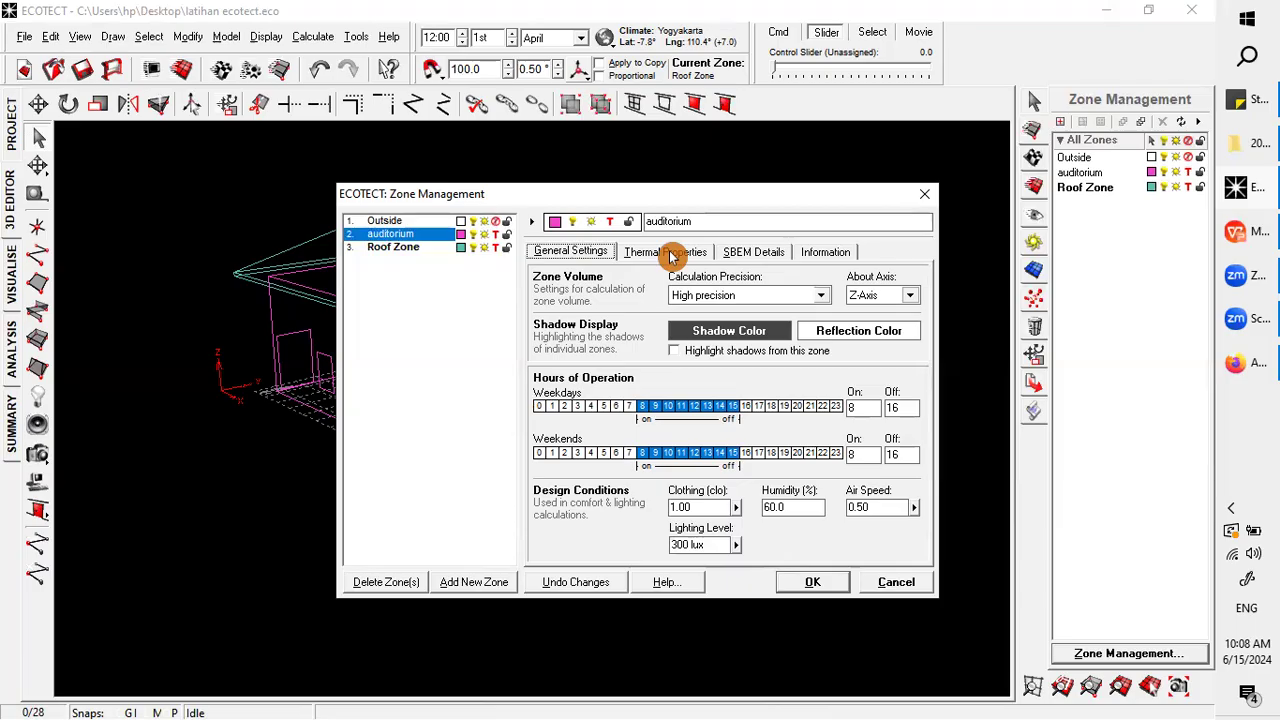
click(671, 255)
click(582, 252)
click(648, 251)
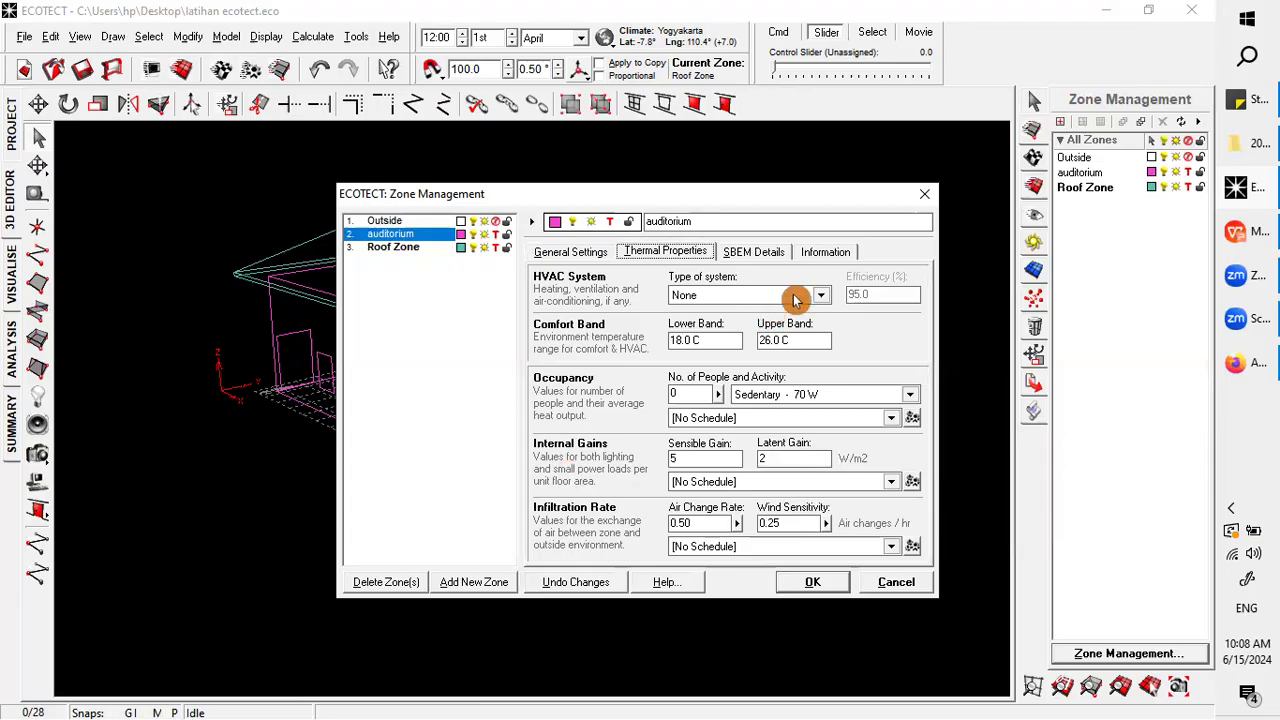
click(795, 297)
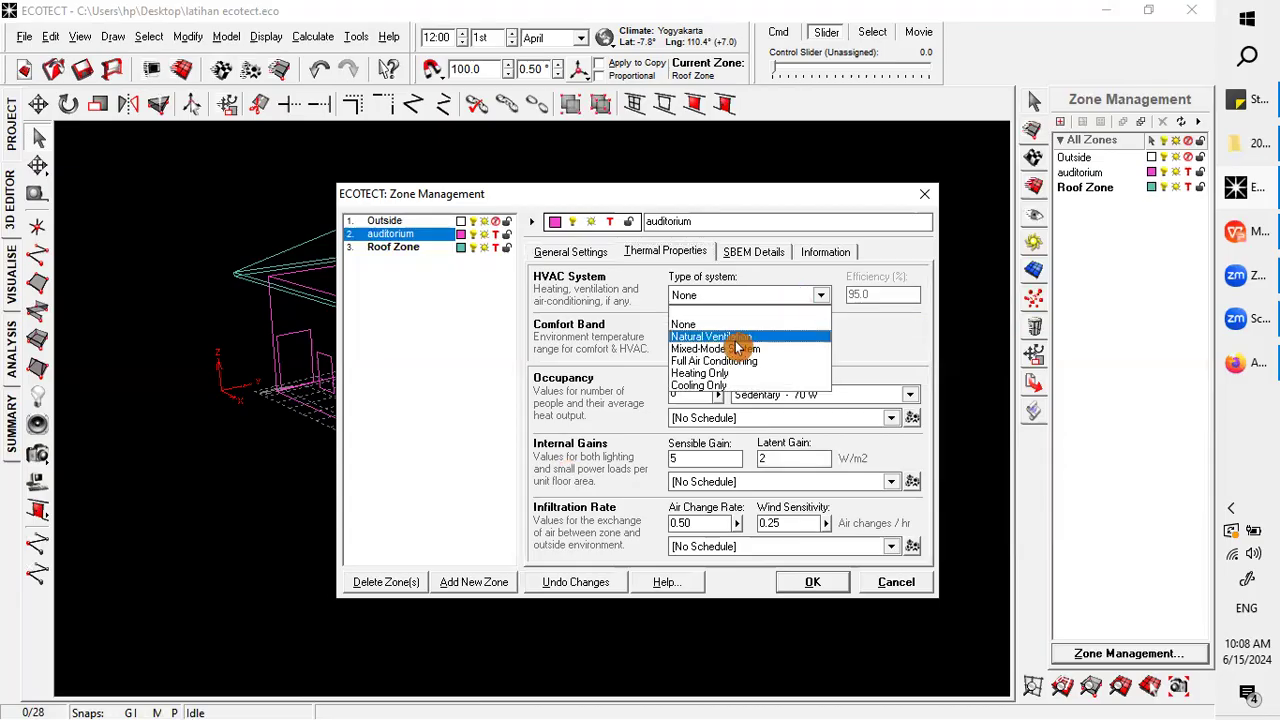
click(807, 368)
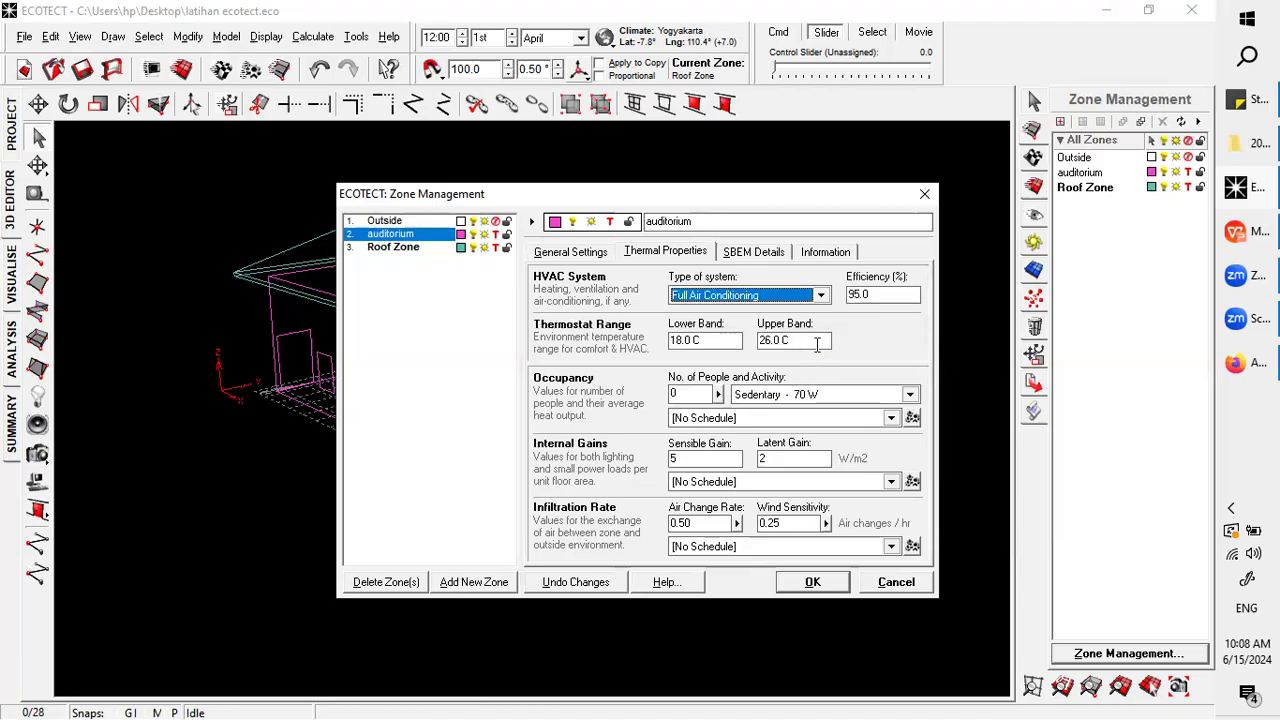
- Set the auditorium's HVAC efficiency to 95.0%
click(892, 295)
drag(892, 295, 836, 294)
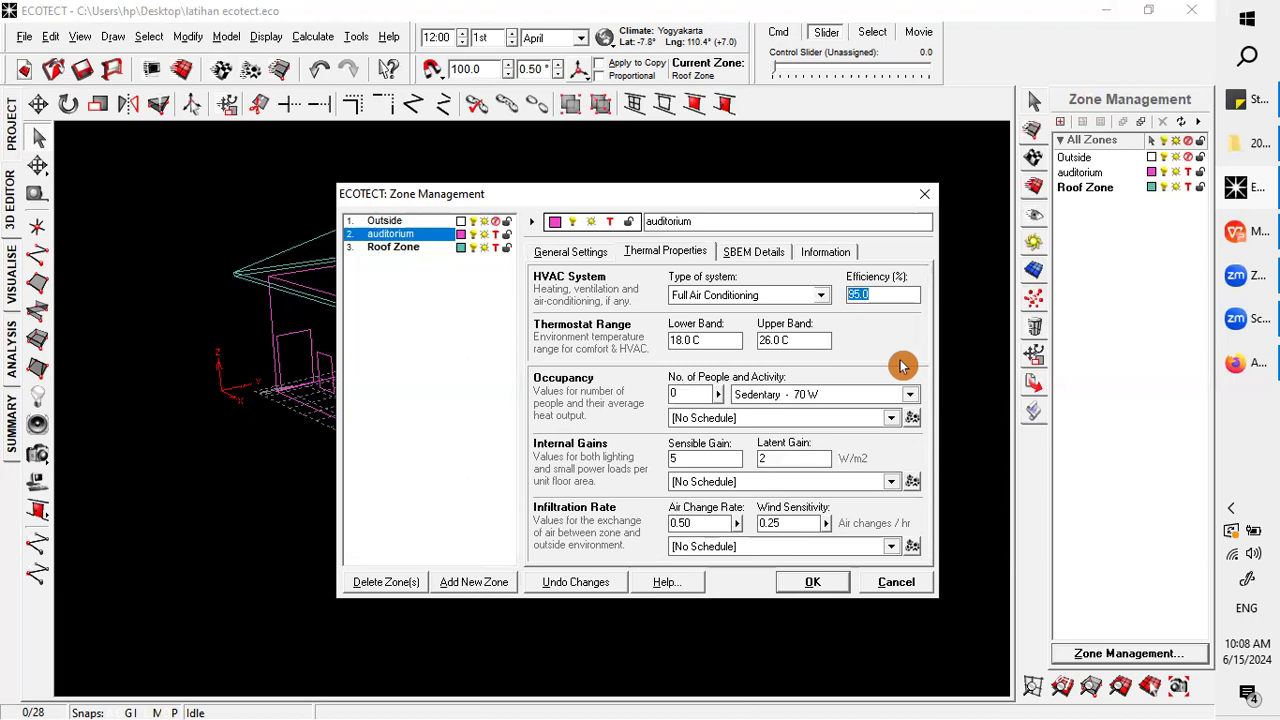
click(898, 293)
double_click(868, 293)
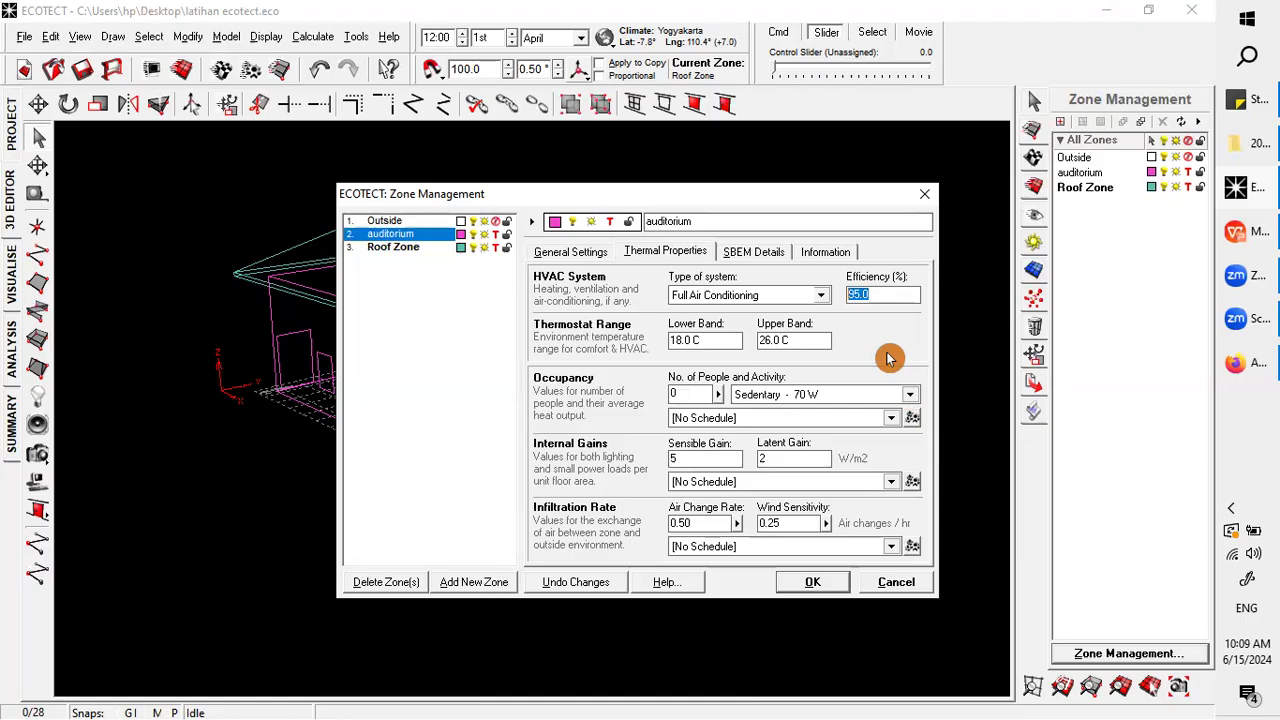
text(95.0)
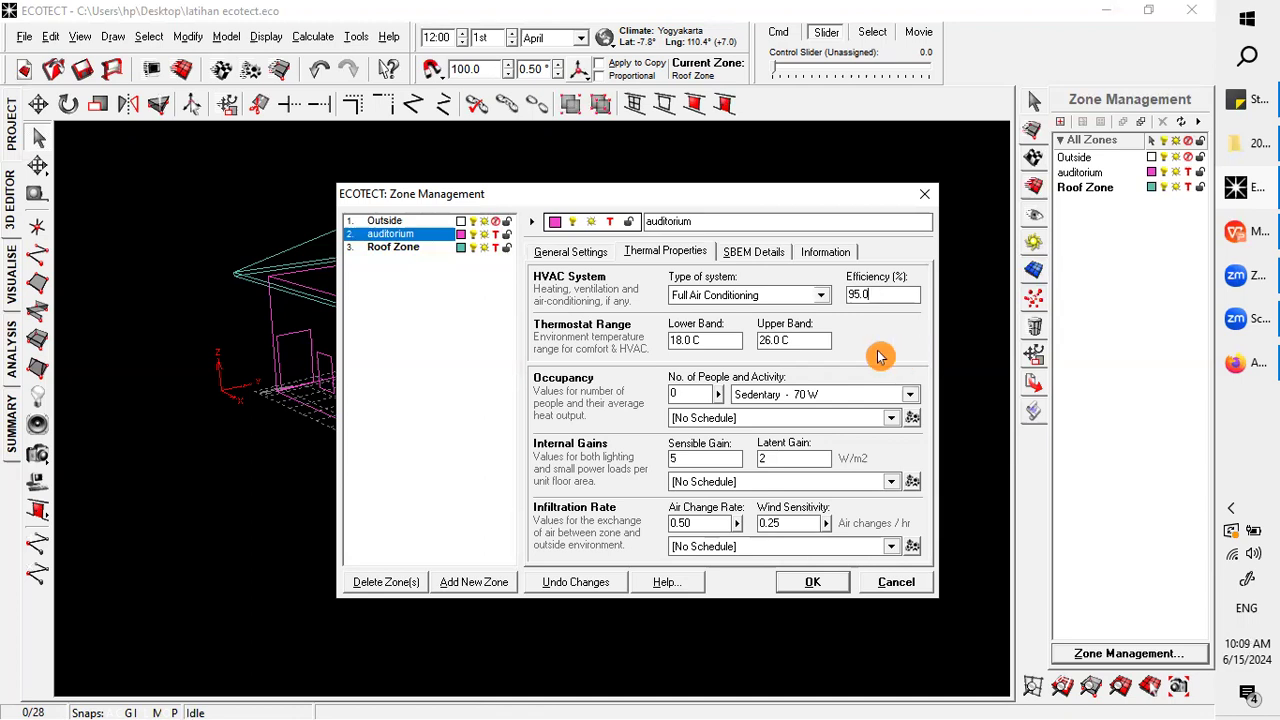
- Review the lower and upper bands of the auditorium's thermostat range
drag(669, 340, 626, 336)
click(728, 338)
click(740, 338)
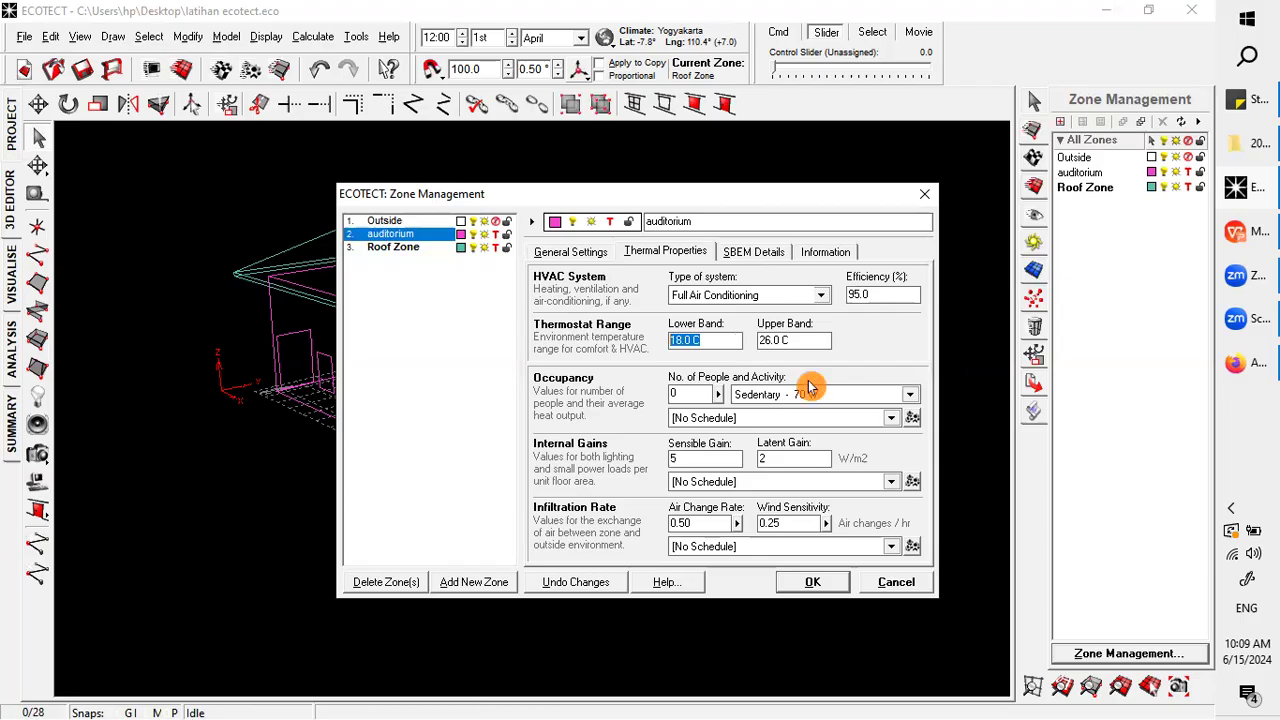
key(Tab)
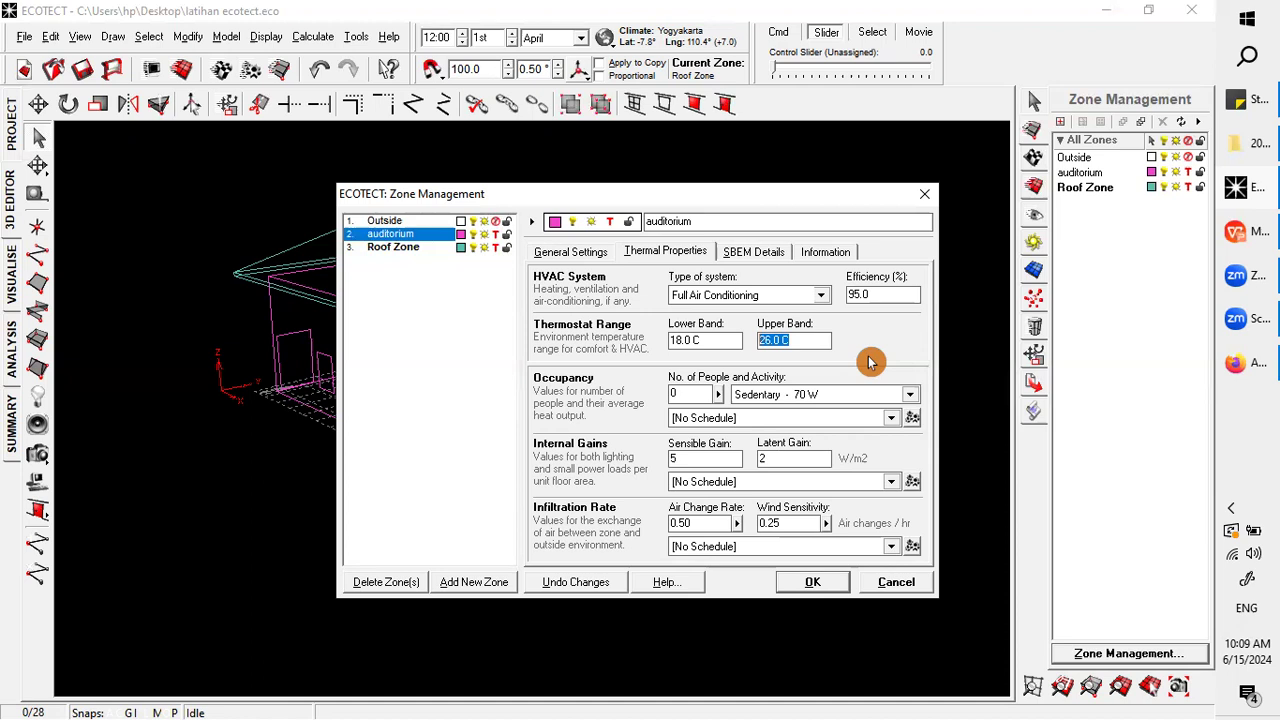
click(815, 340)
- Set the auditorium's occupancy to 250 people with the Sedentary - 70 W activity level
click(698, 396)
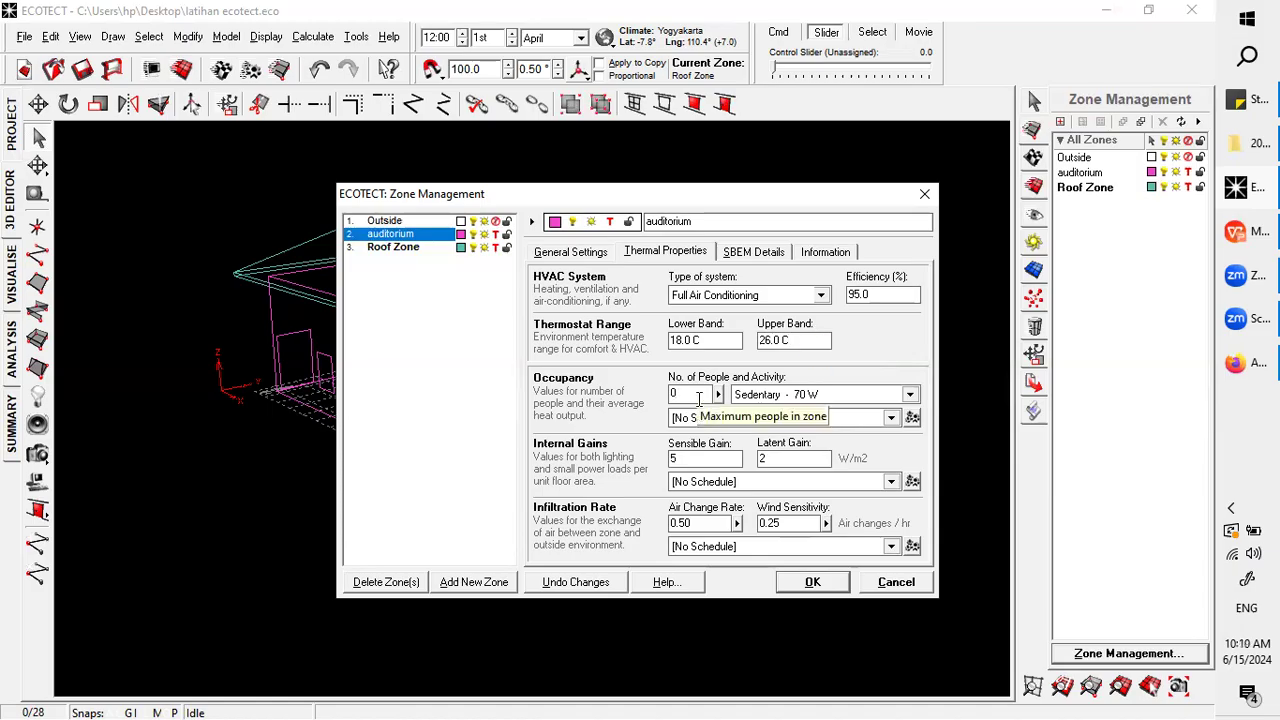
click(718, 395)
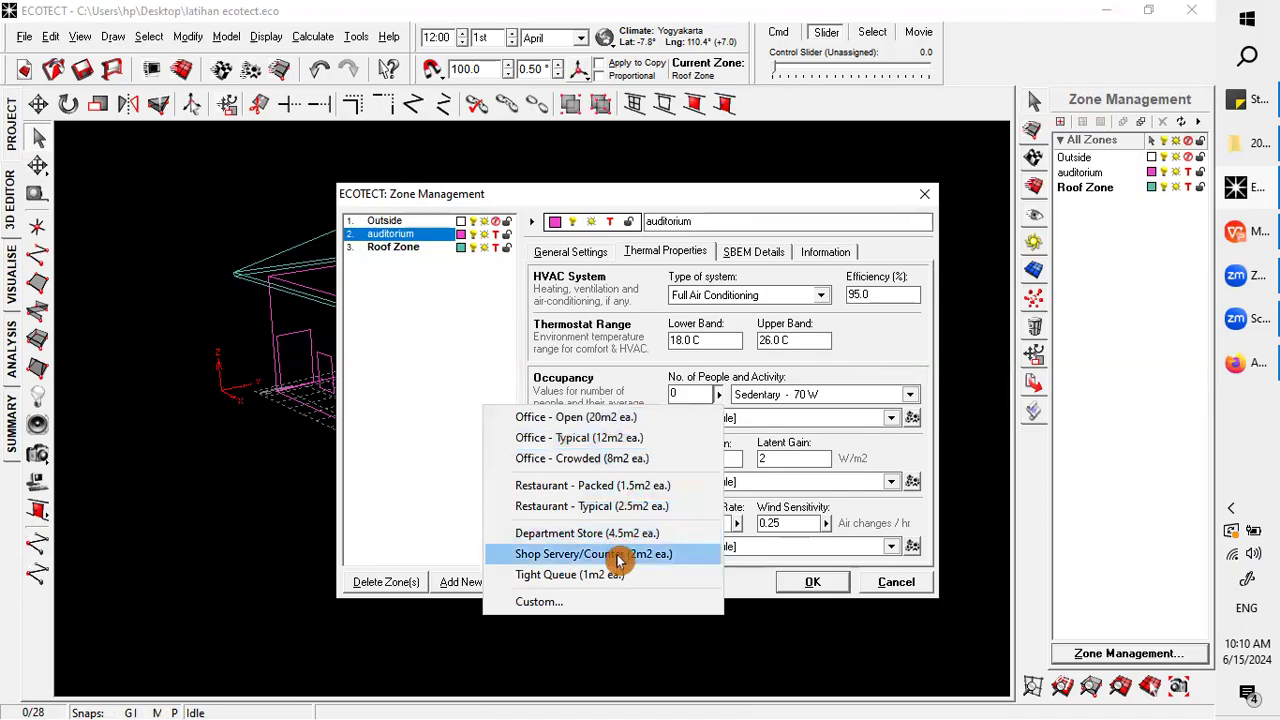
click(890, 350)
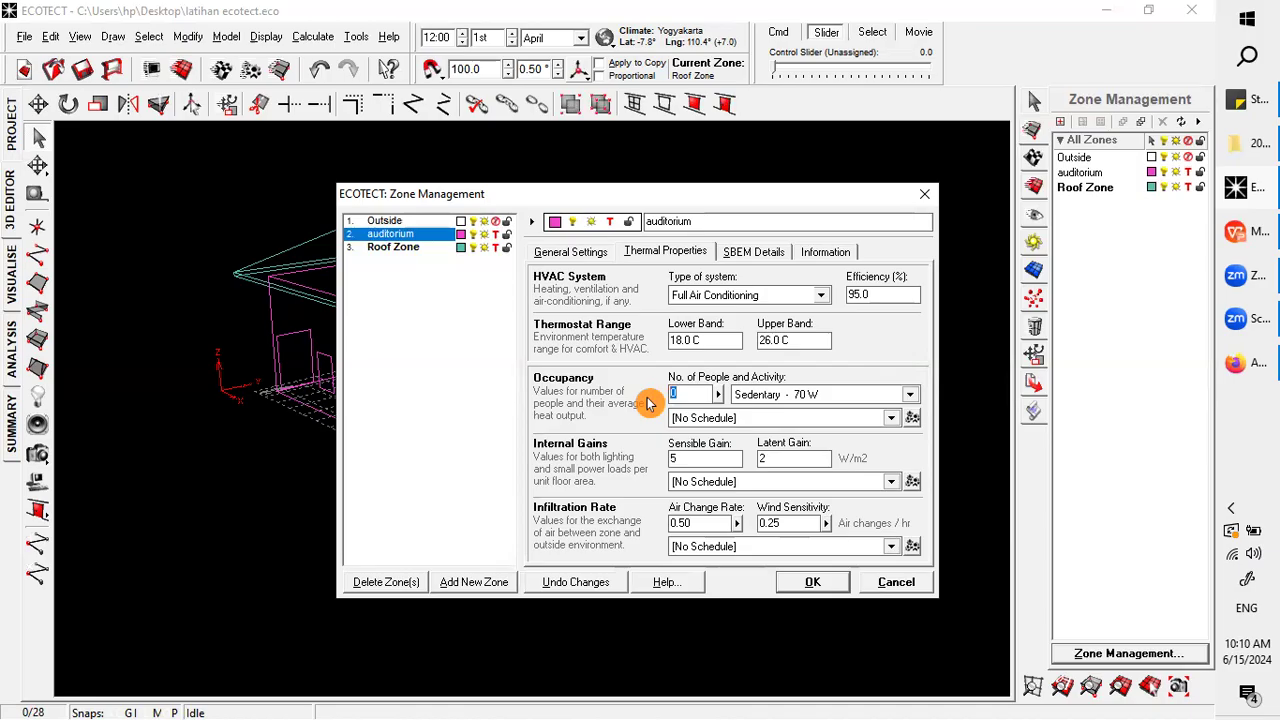
text(250)
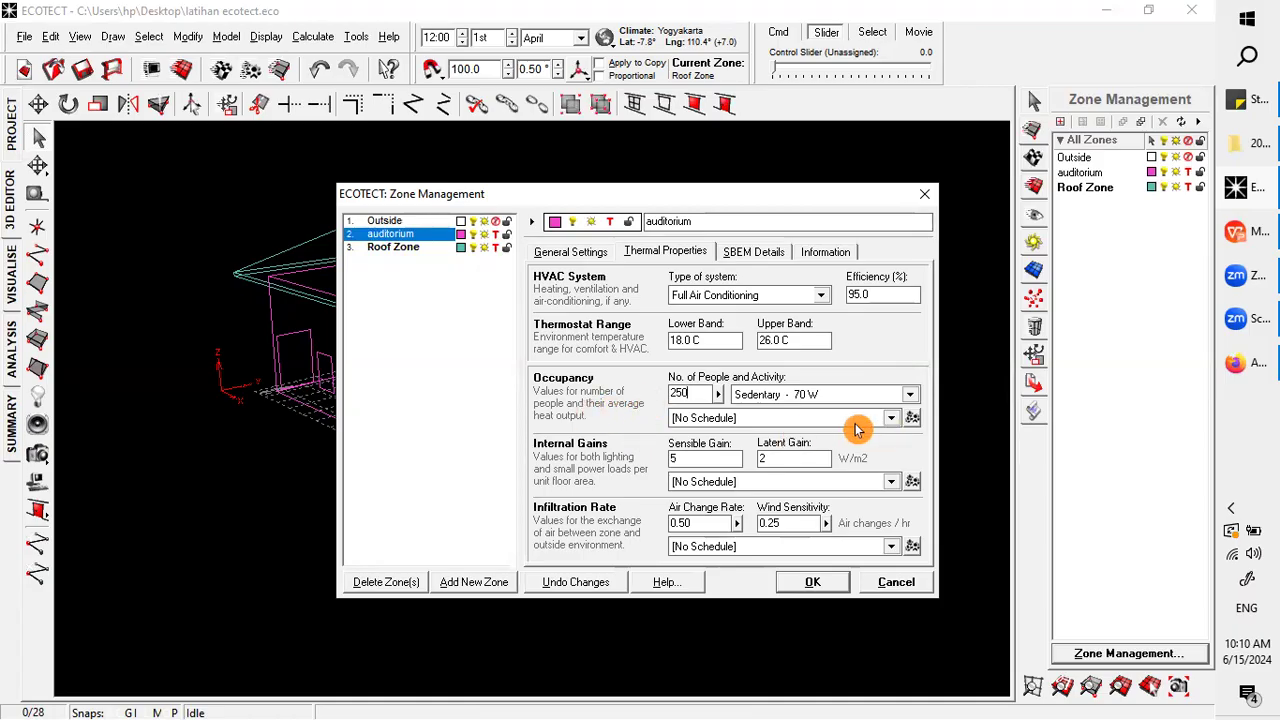
click(849, 403)
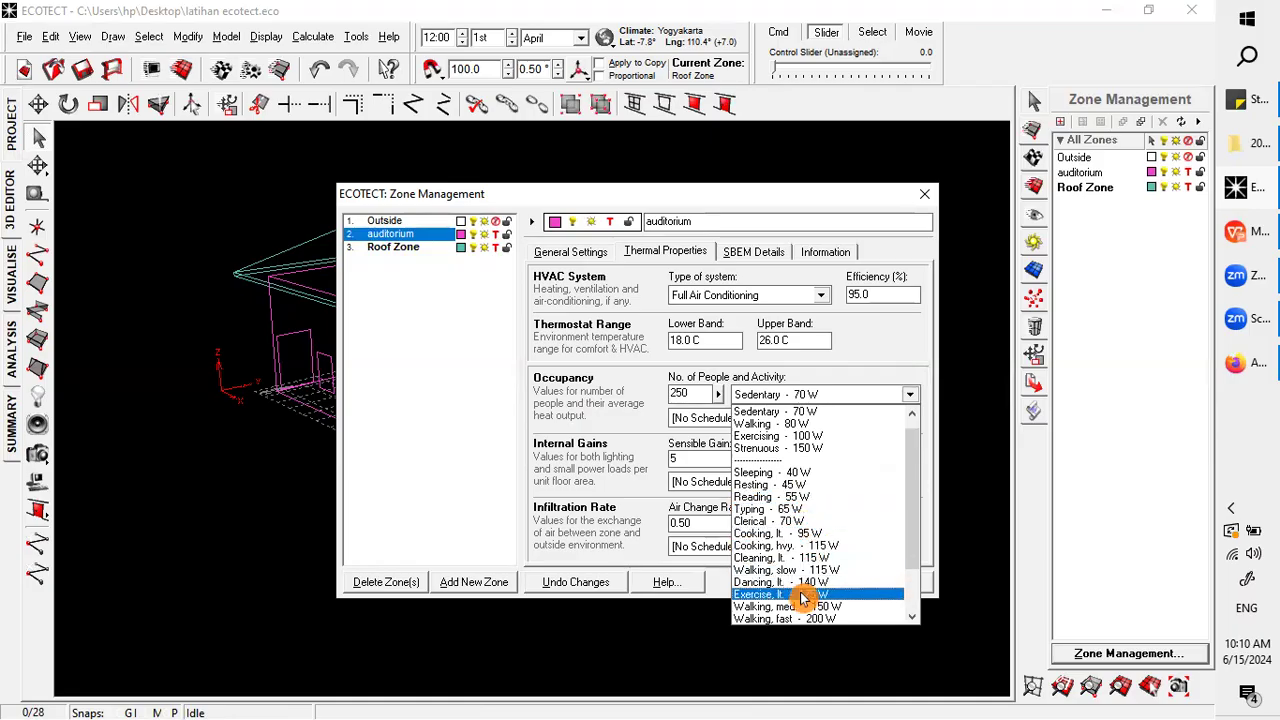
click(828, 413)
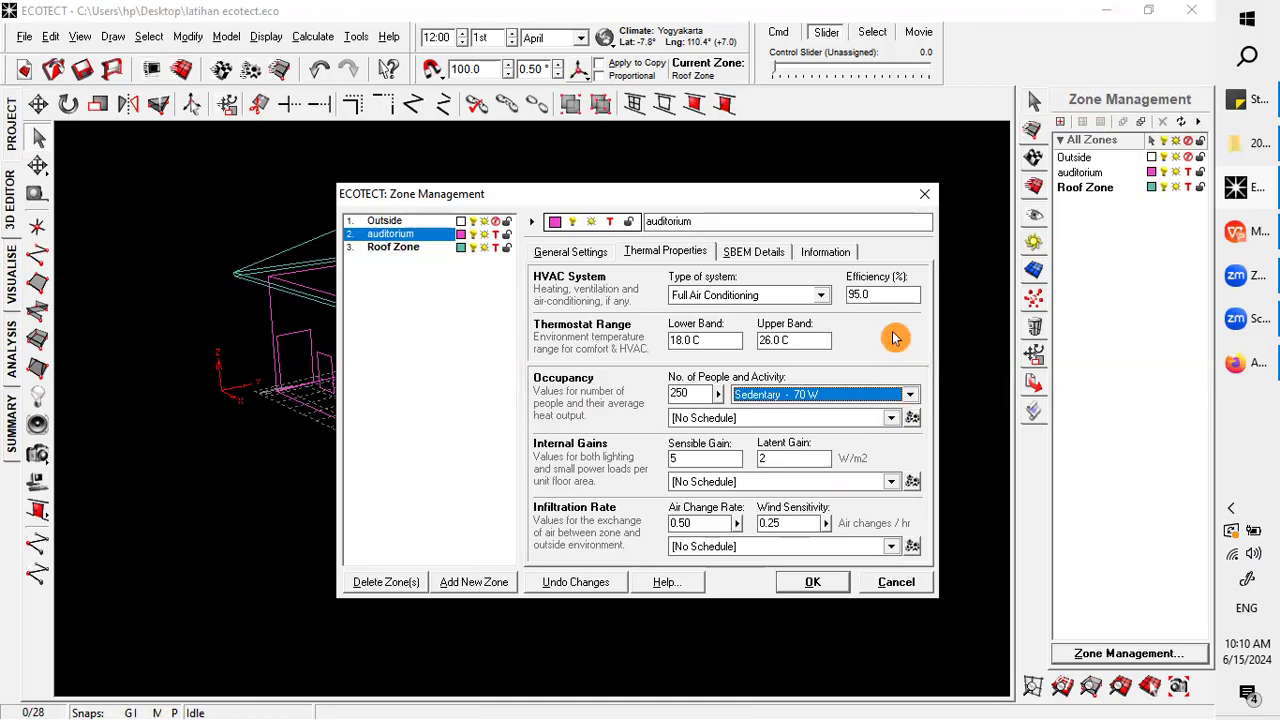
- Examine the occupant schedule editor's calendar and hourly operational profile, and close it without assigning a schedule
click(914, 426)
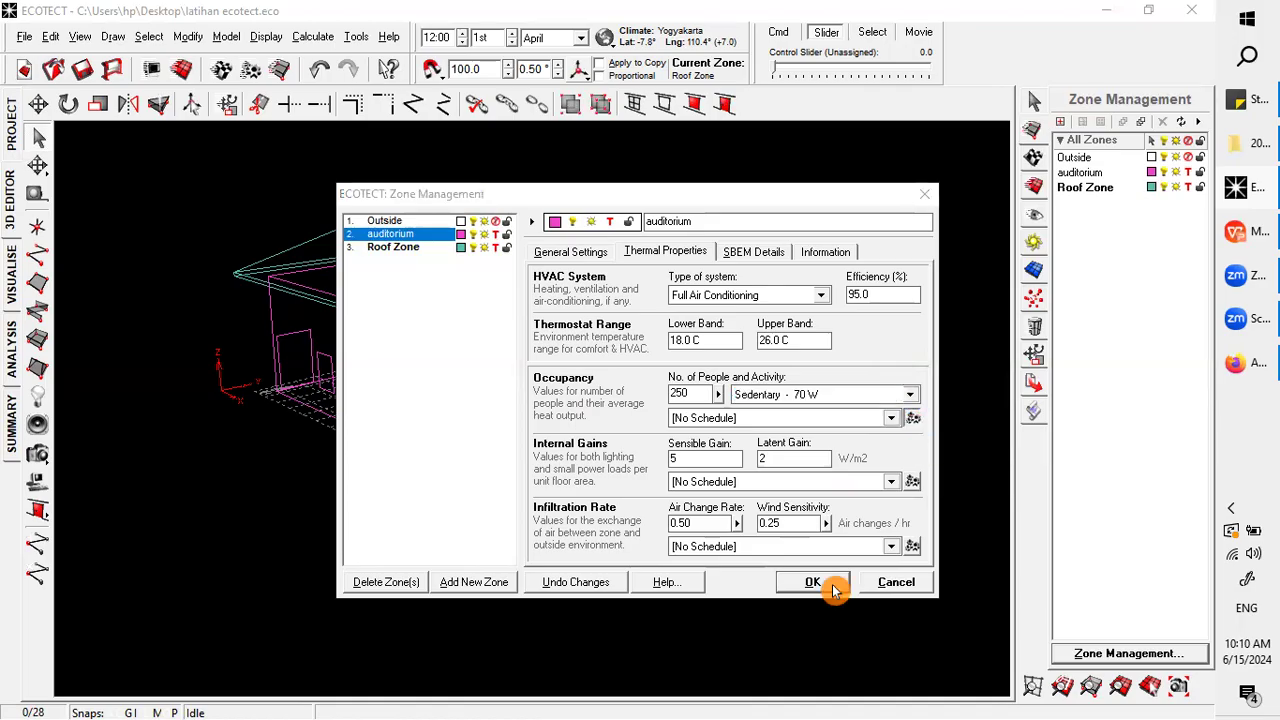
click(491, 351)
click(522, 352)
click(571, 312)
click(490, 403)
click(463, 272)
click(490, 430)
click(545, 351)
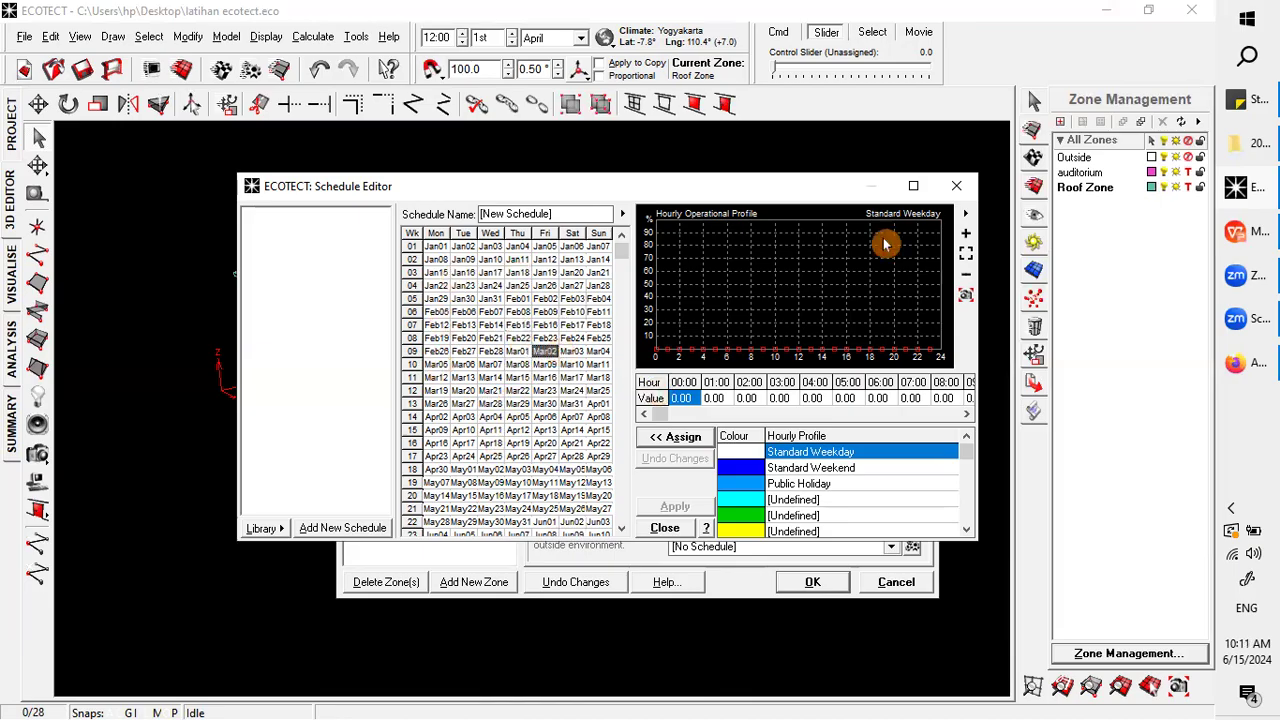
click(966, 190)
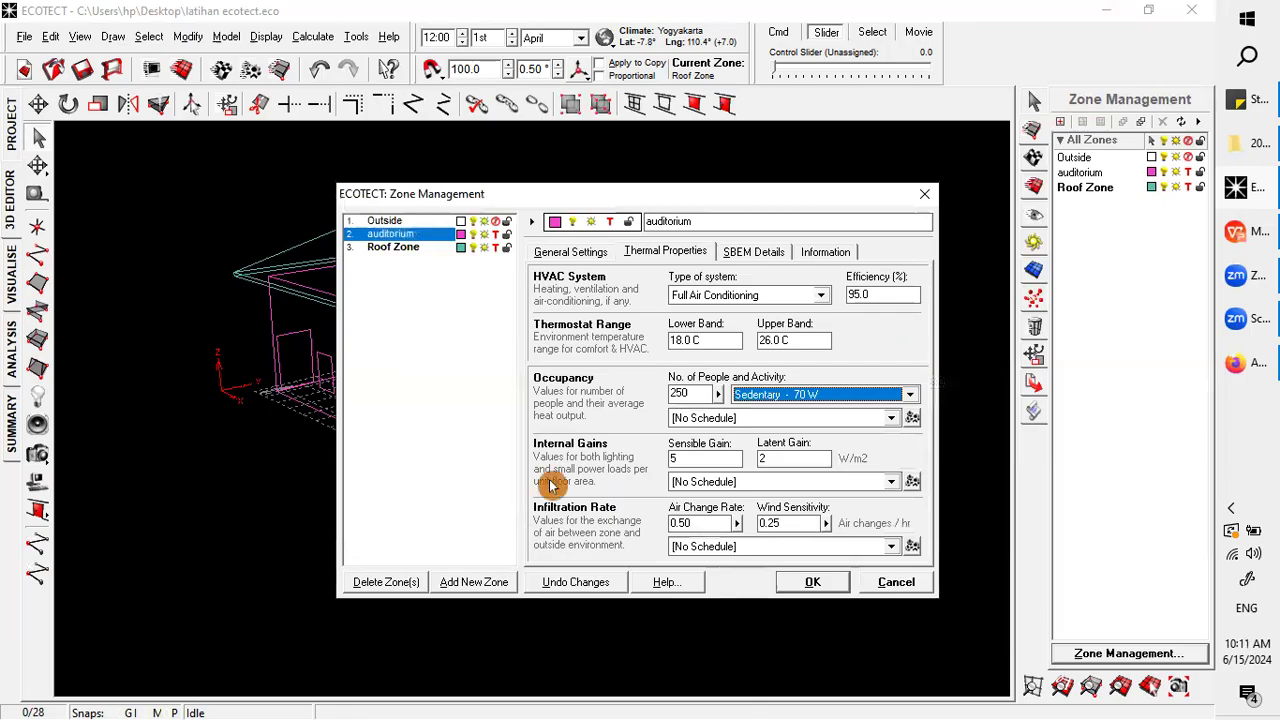
- Review the auditorium's weekday and weekend hours of operation alongside its occupancy and activity settings
click(705, 392)
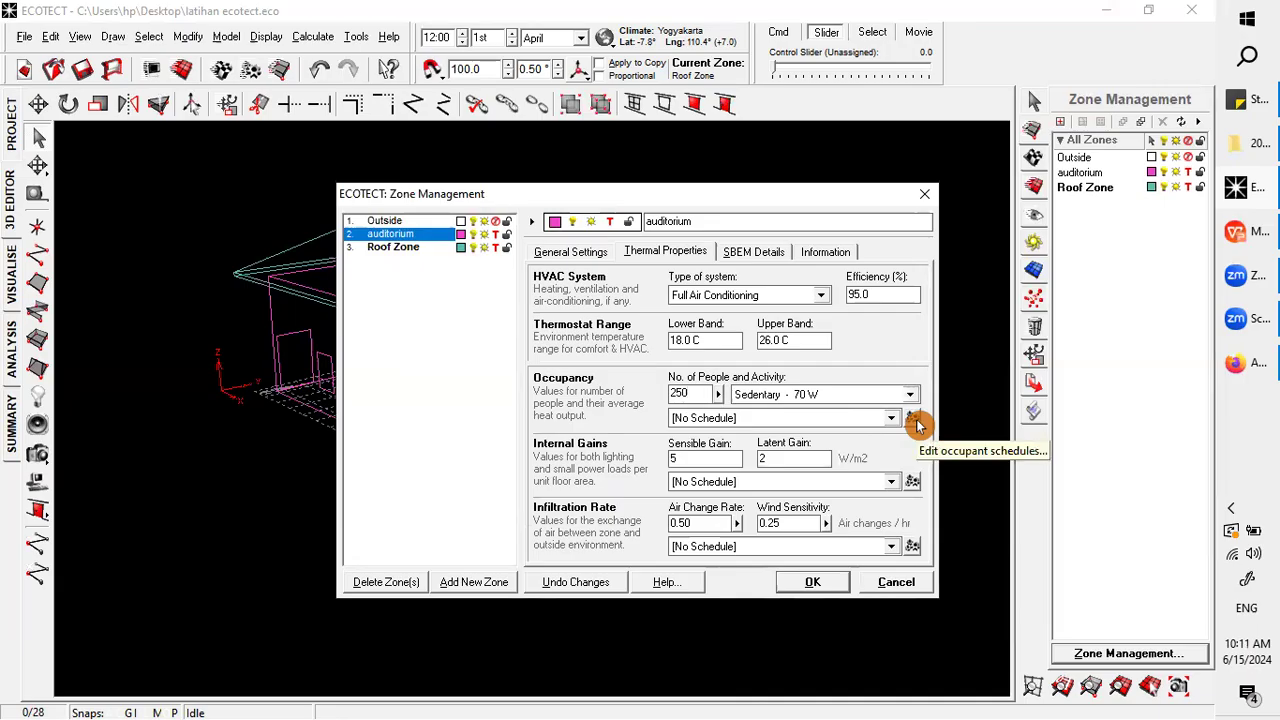
click(562, 252)
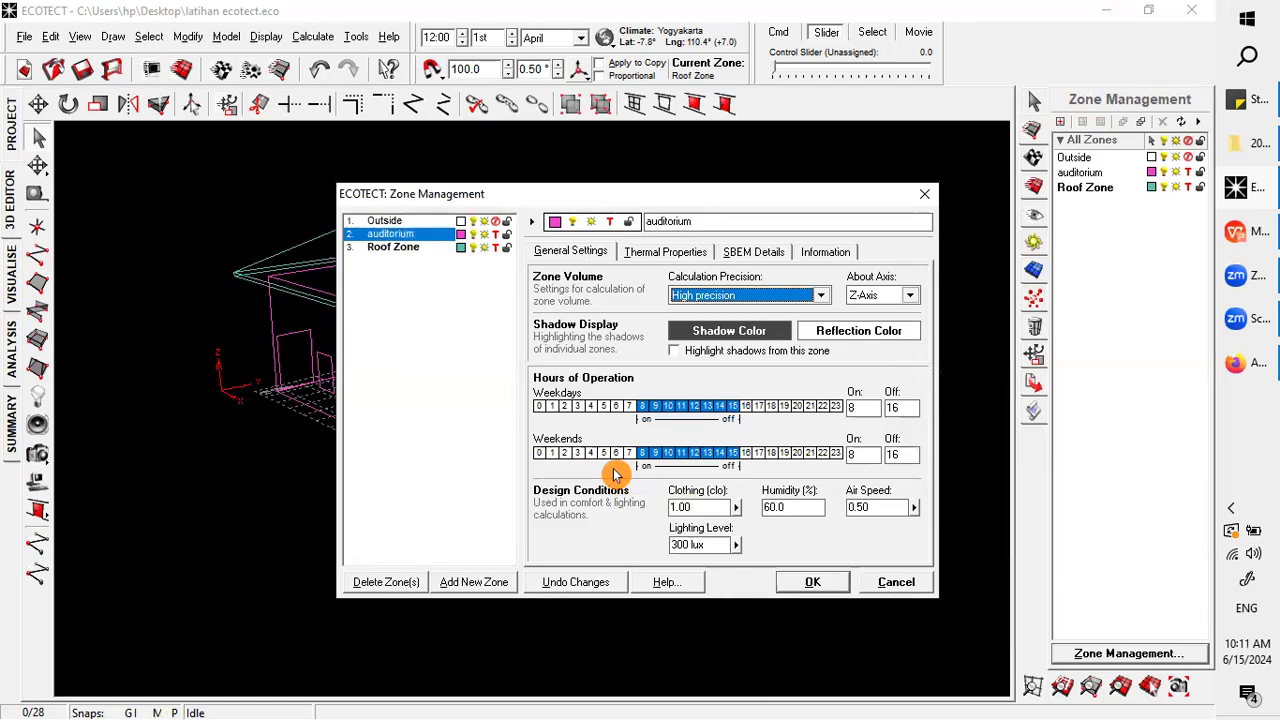
click(636, 256)
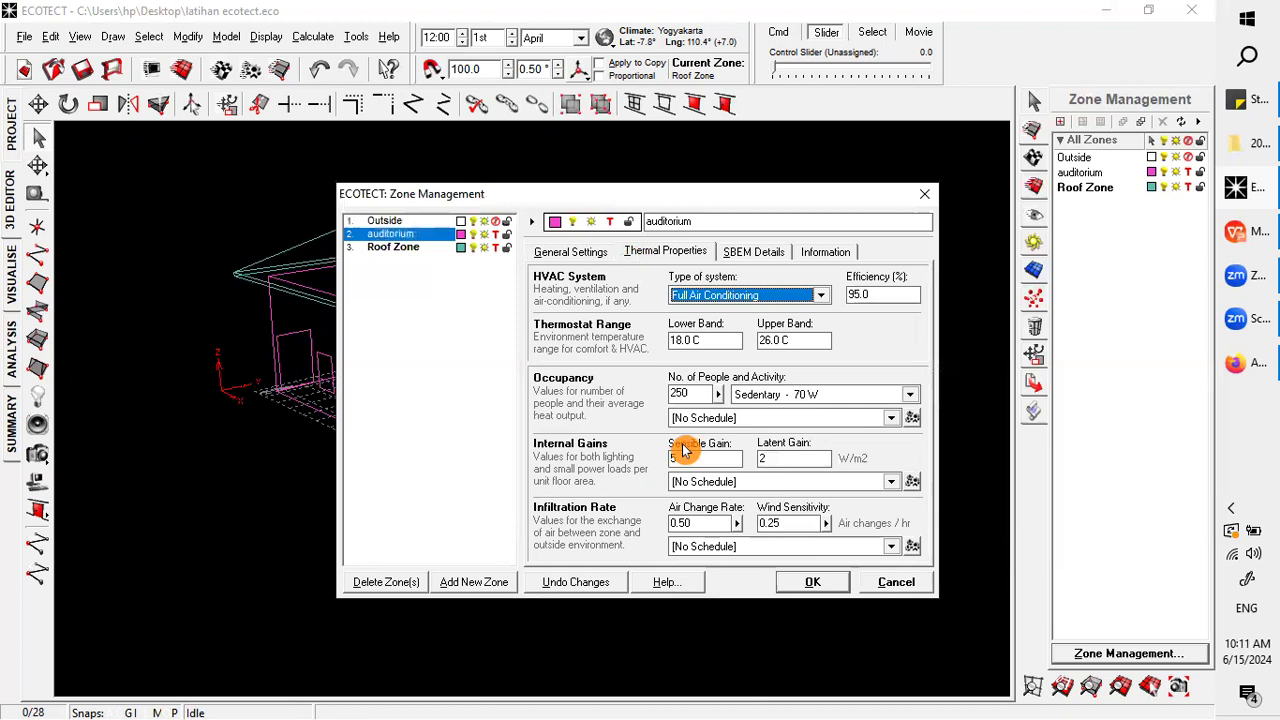
click(849, 396)
click(850, 398)
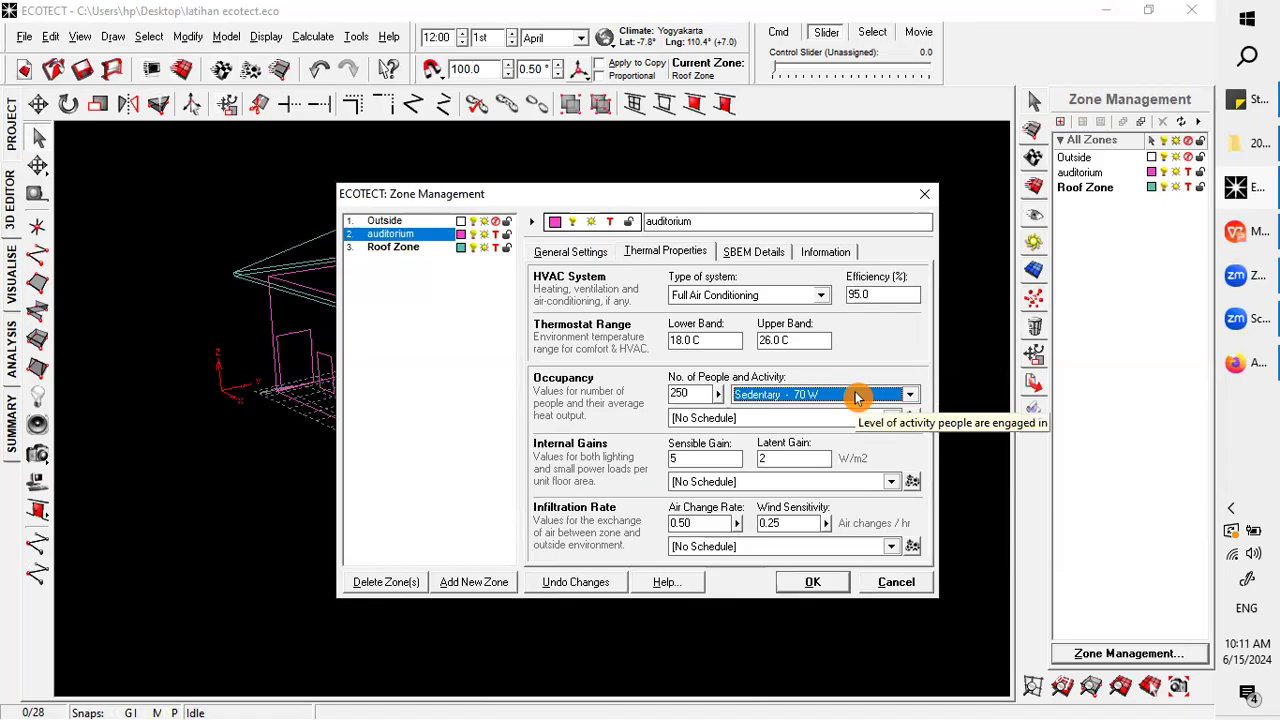
- Enter internal gains for the auditorium of 5 W/m2 sensible and 2 W/m2 latent
click(689, 460)
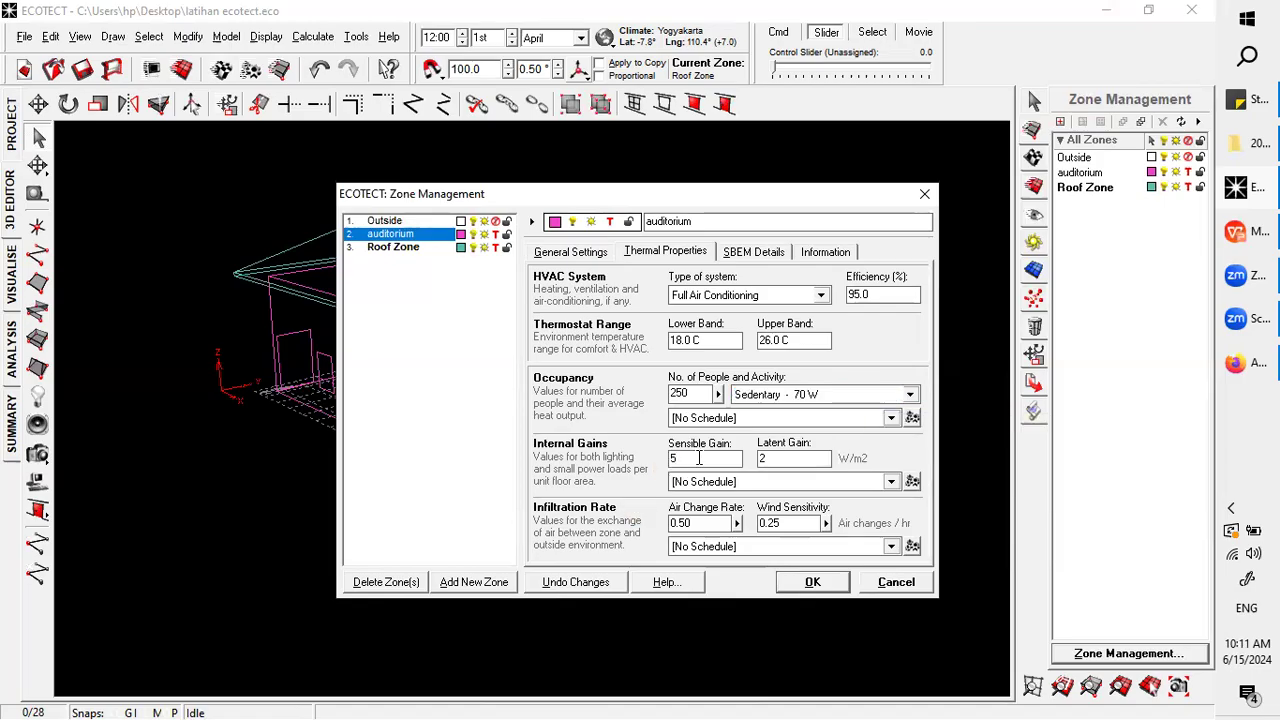
key(Tab)
key(shift+Tab)
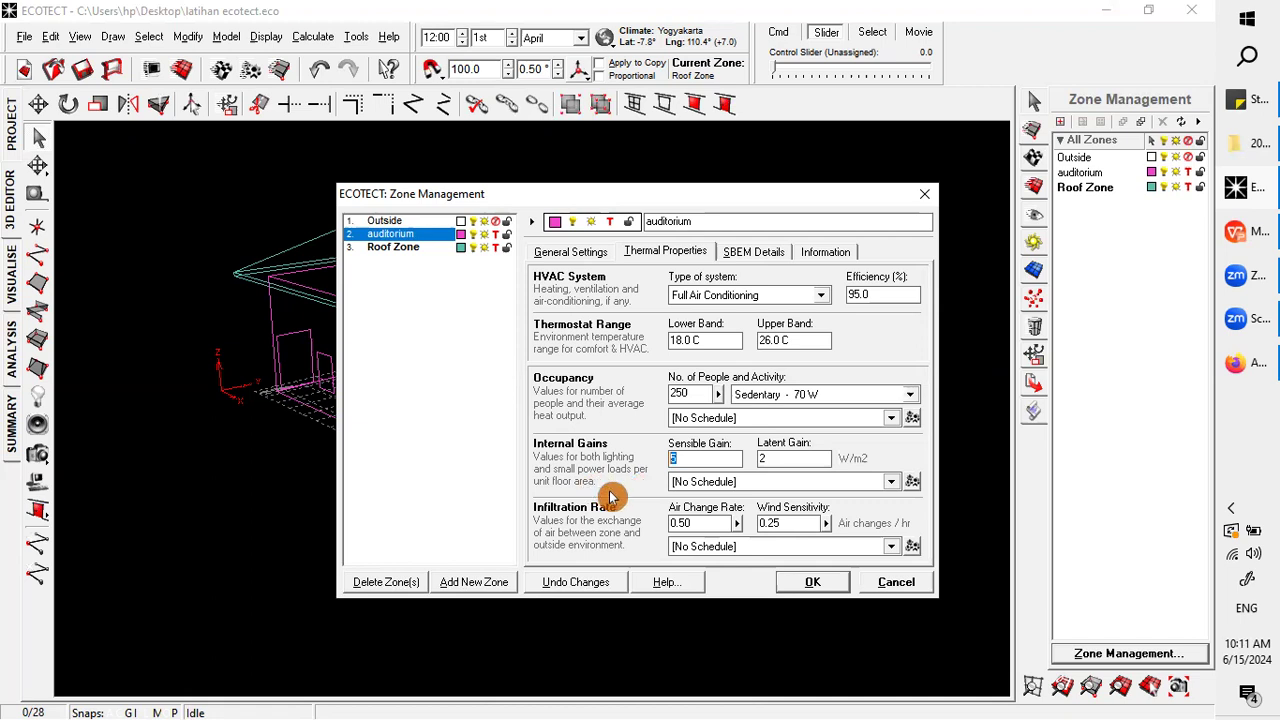
text(5)
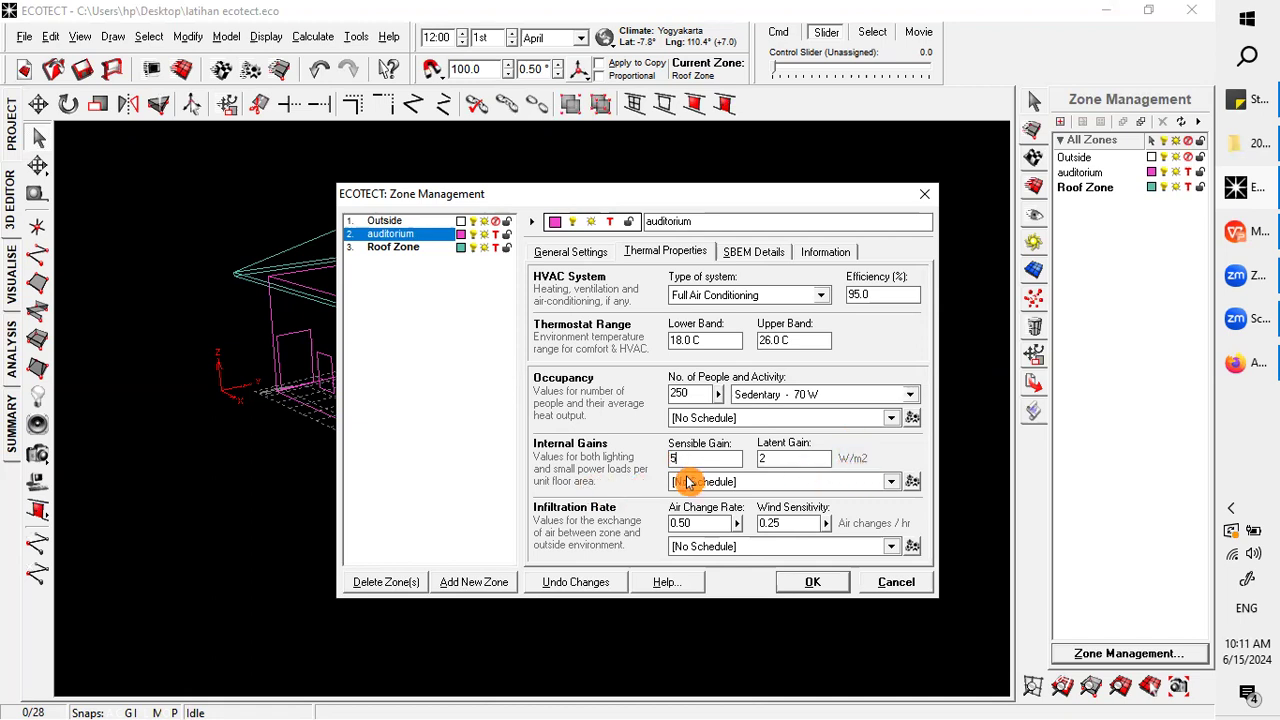
double_click(692, 458)
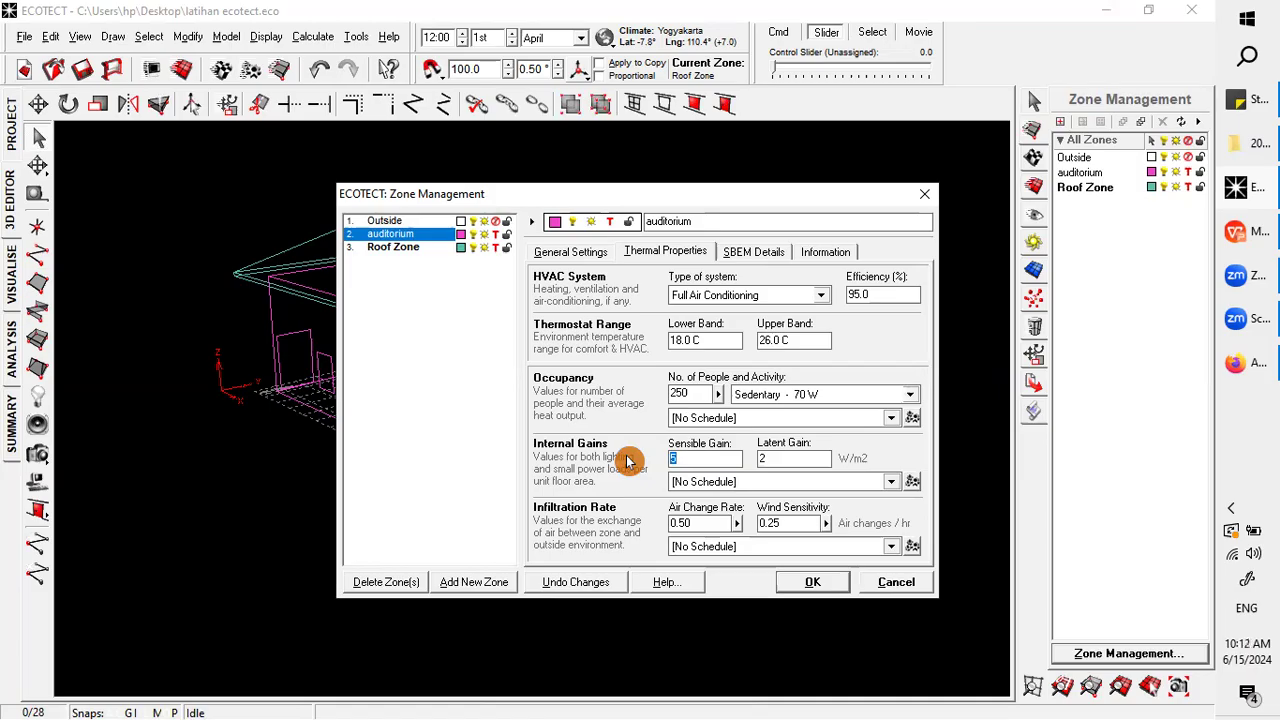
click(700, 457)
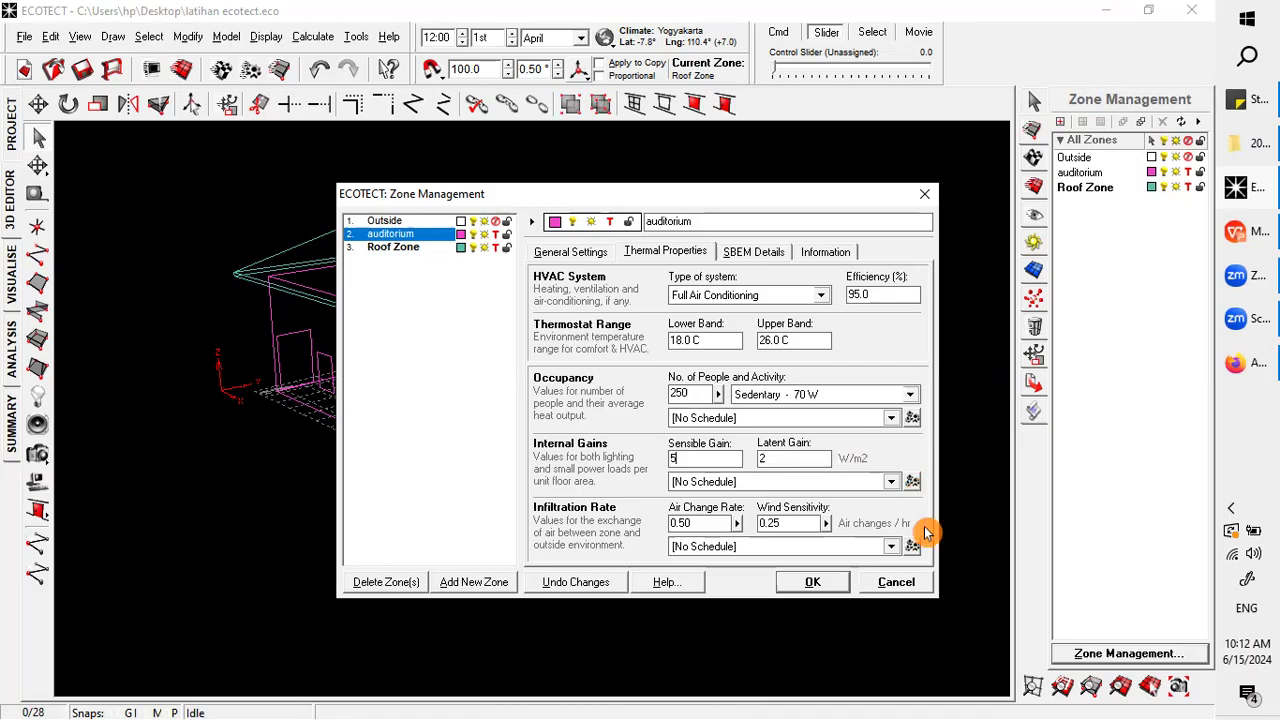
double_click(792, 465)
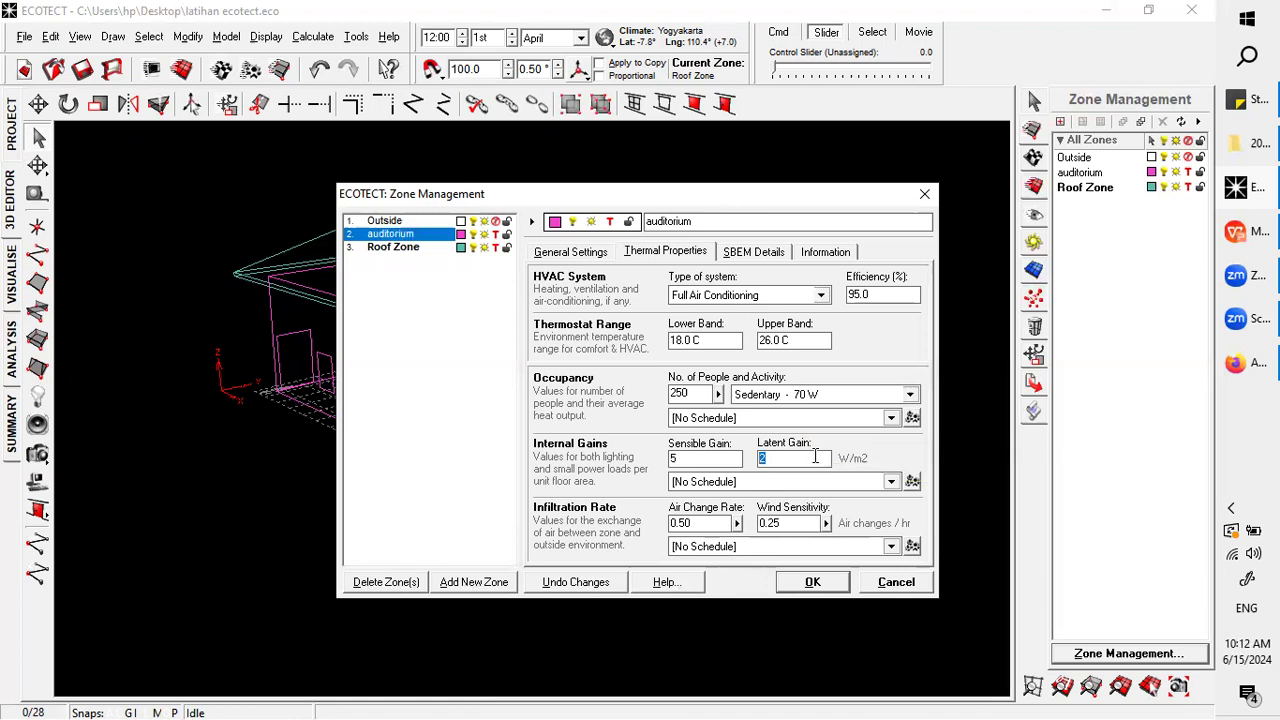
text(2)
- Review the auditorium's infiltration air change rate and wind sensitivity, and check its SBEM zone profile
click(690, 524)
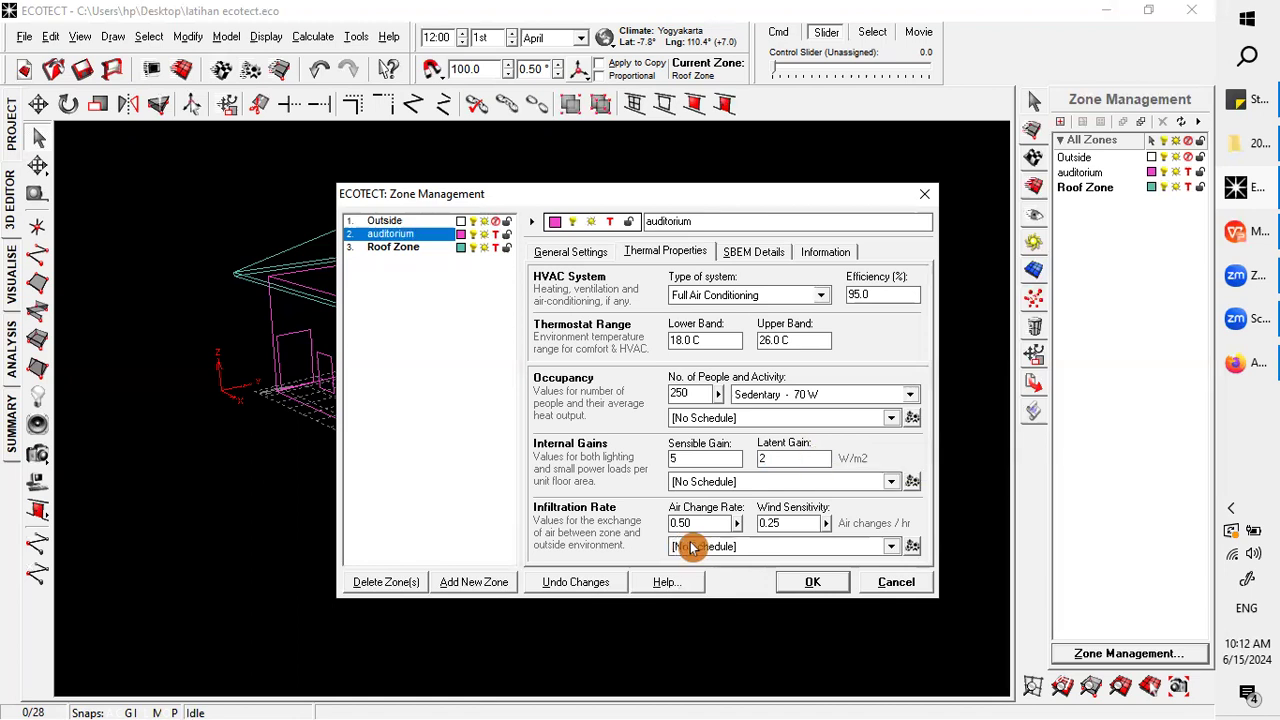
drag(704, 523, 641, 526)
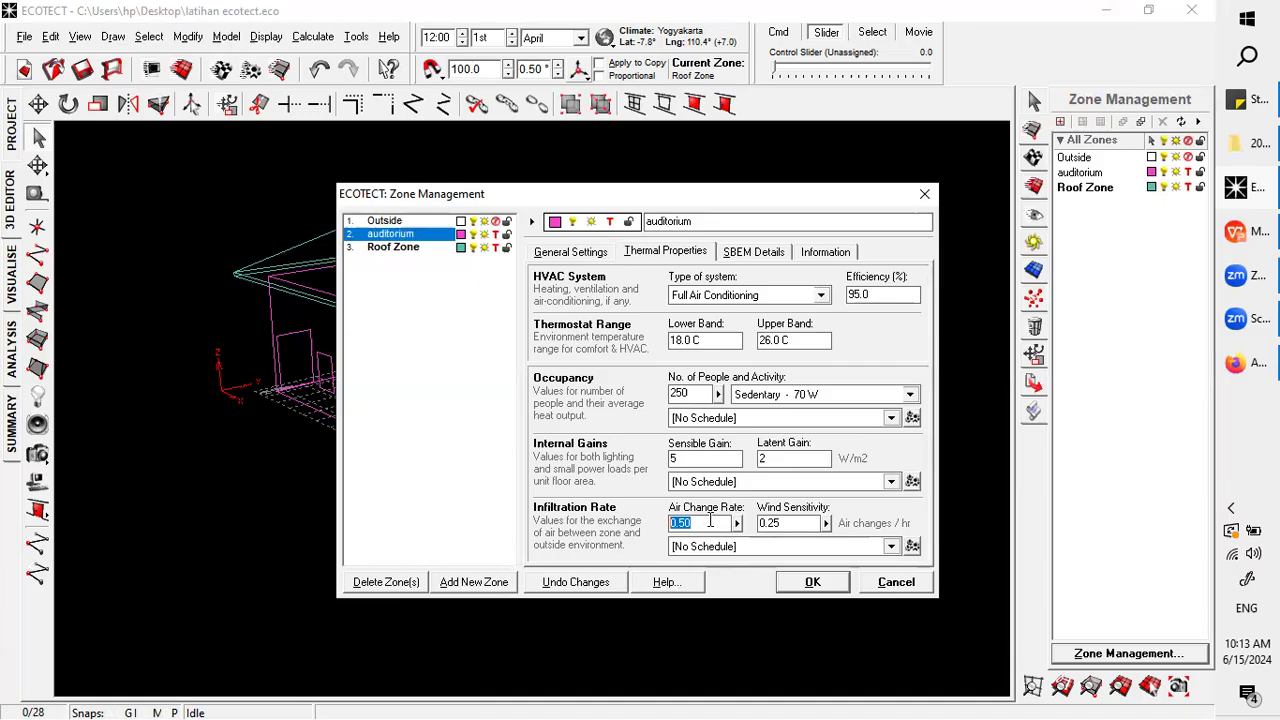
click(787, 523)
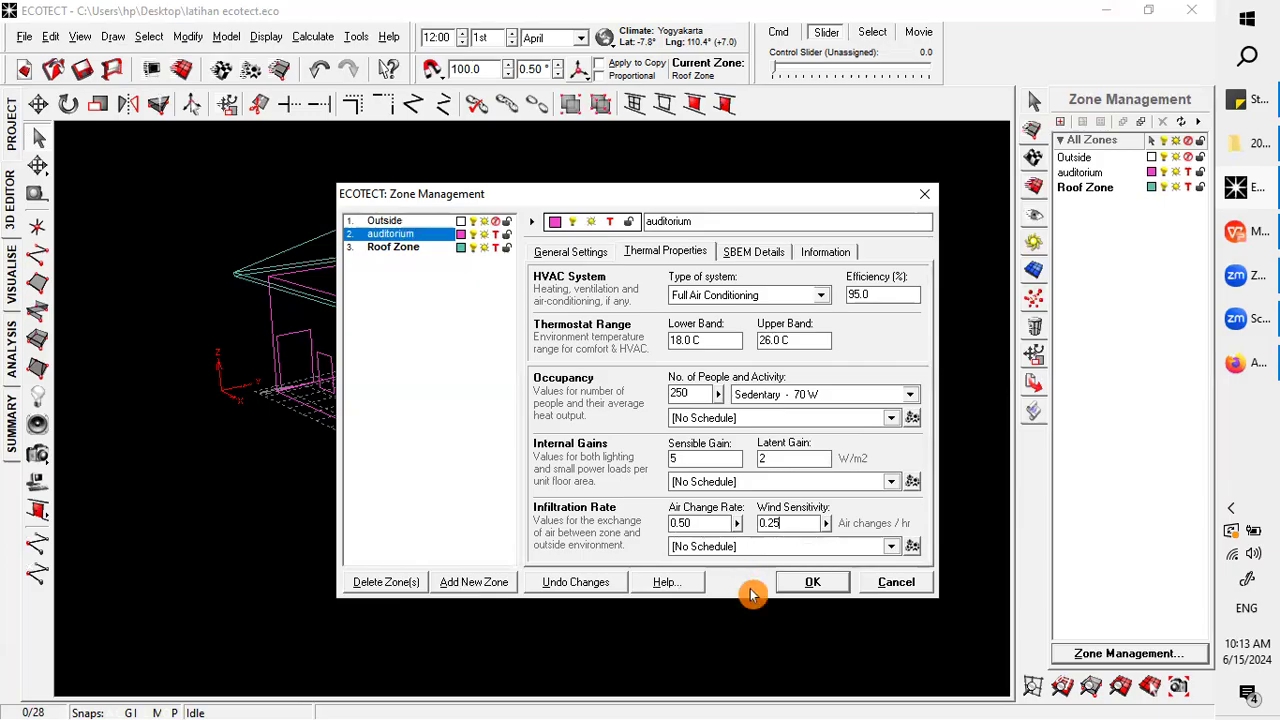
click(684, 252)
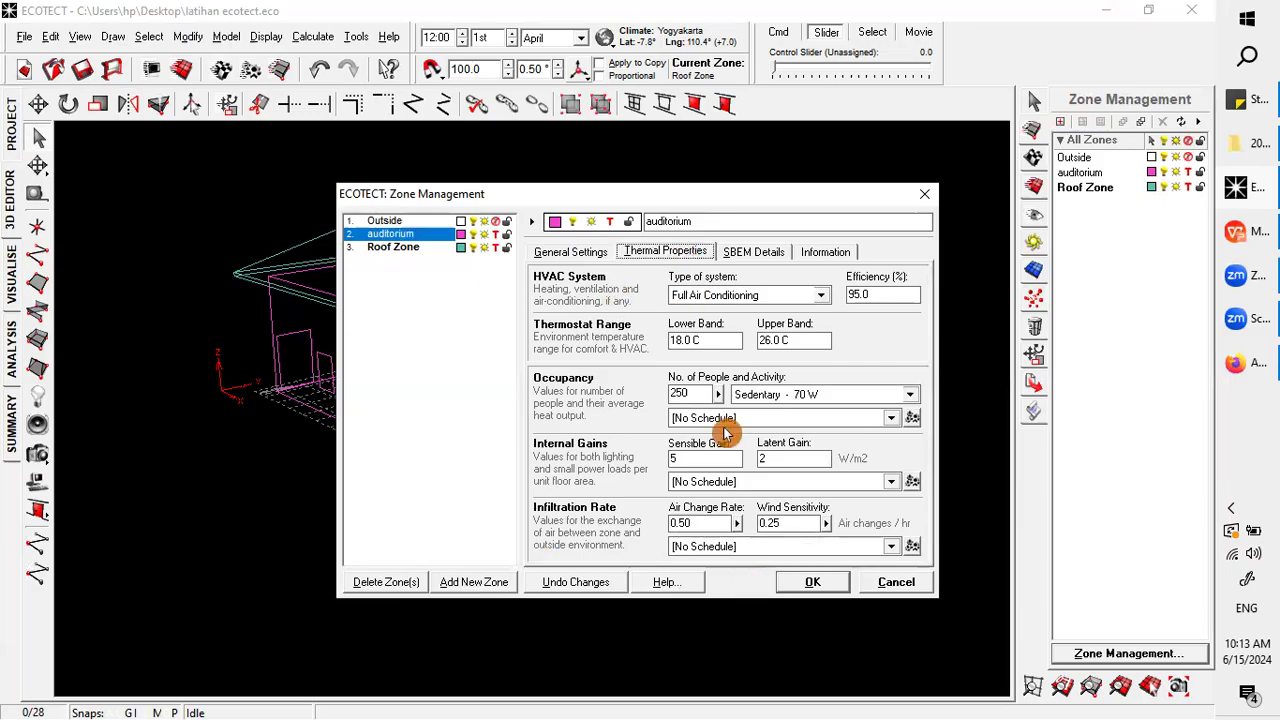
click(758, 257)
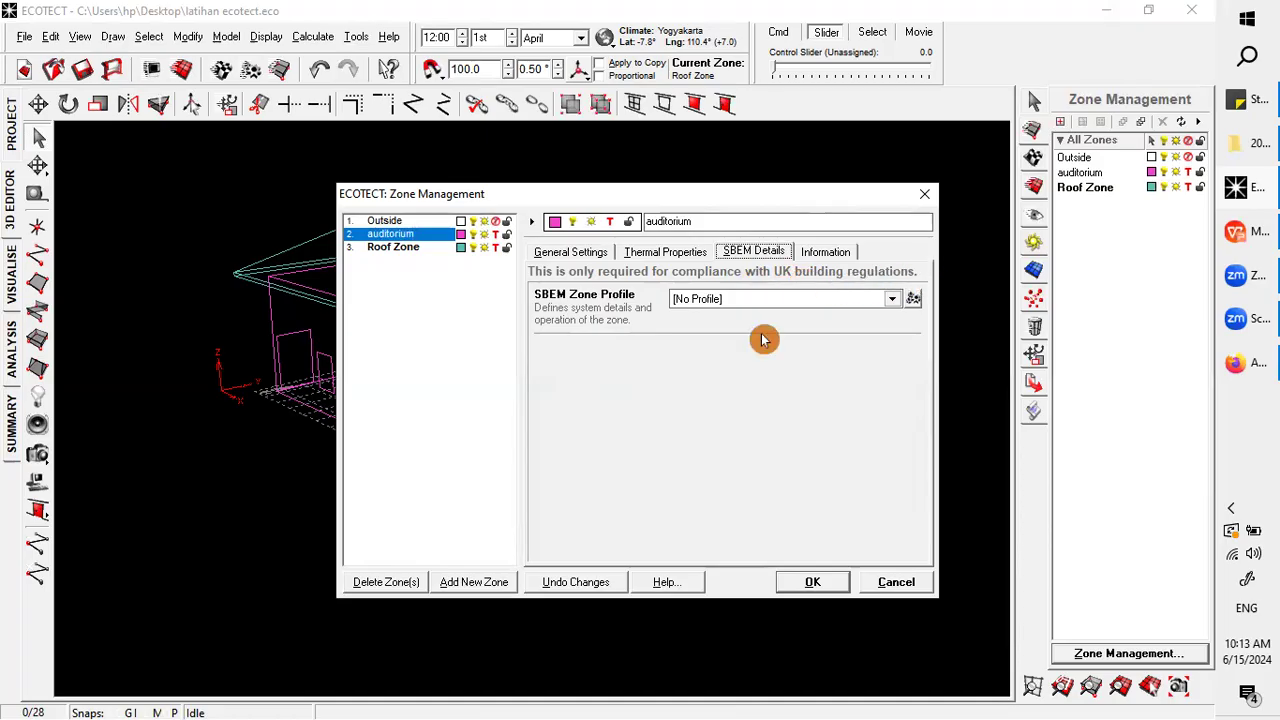
- Calculate the zone volumes from the zone information page and reselect the auditorium to view its area and volume
click(842, 256)
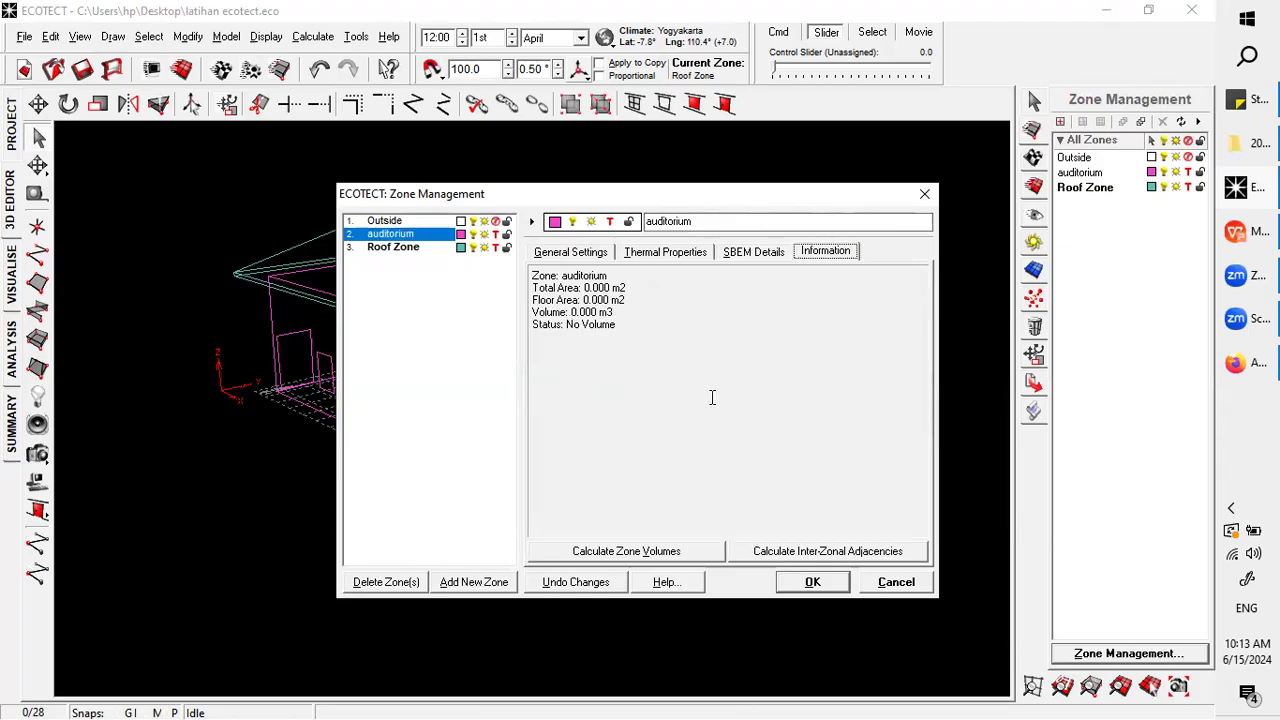
click(622, 555)
click(622, 553)
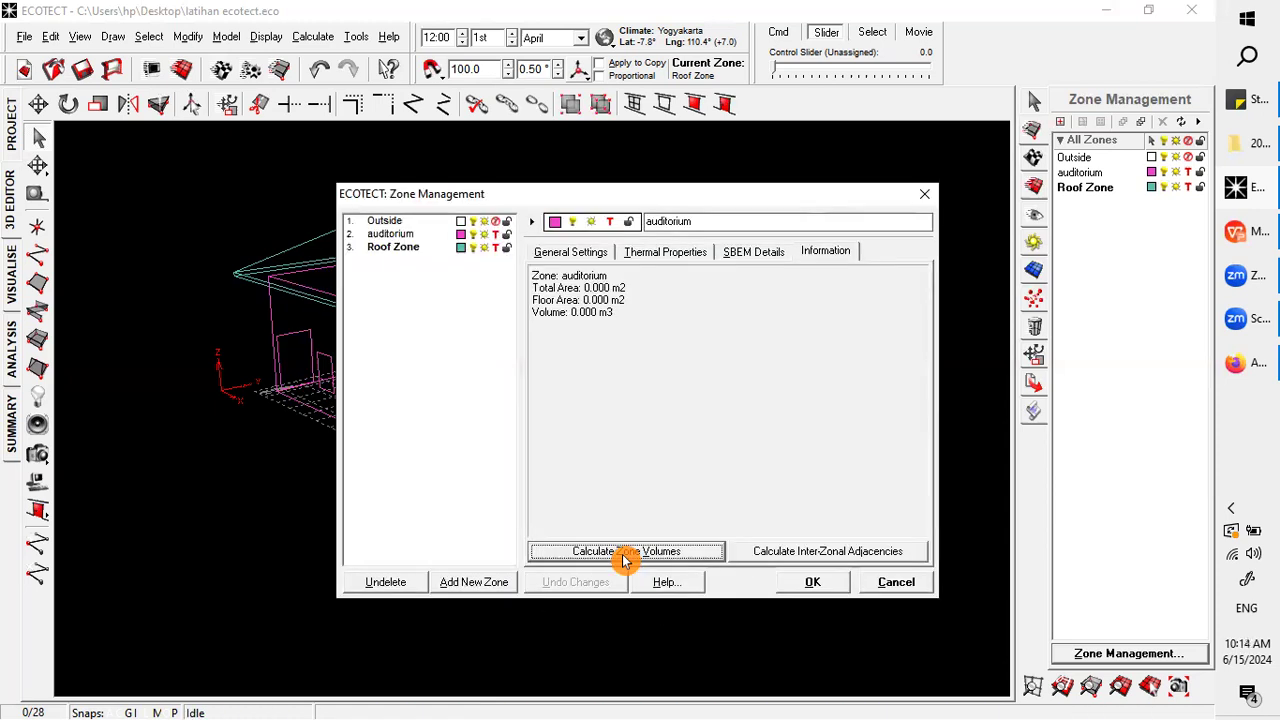
click(398, 236)
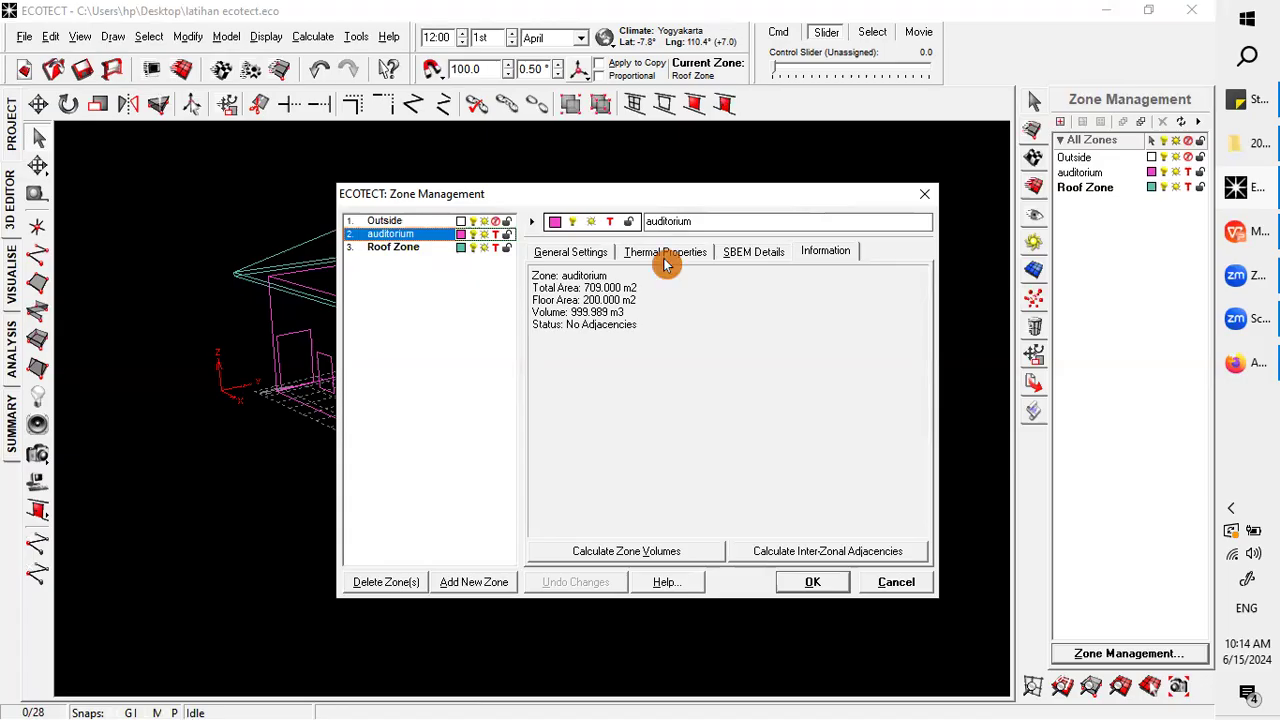
- Check the auditorium's general and thermal settings, and set its zone volume calculation precision to High precision
click(574, 256)
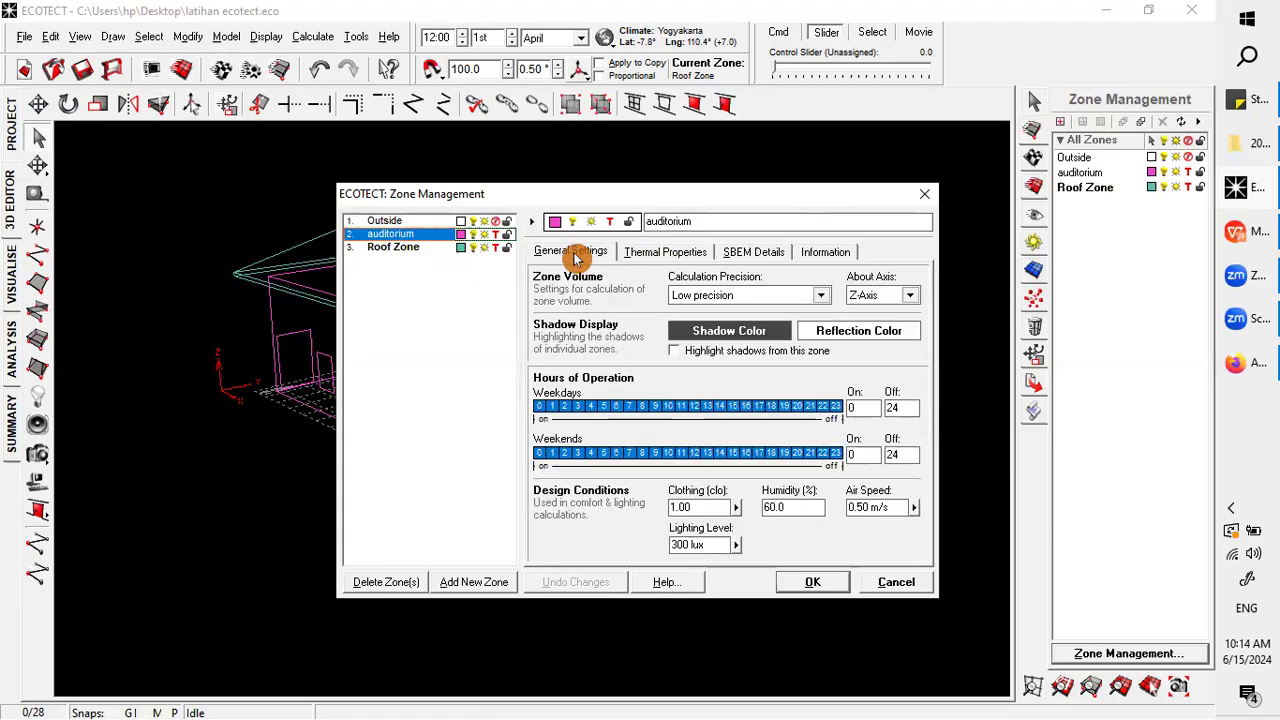
click(653, 256)
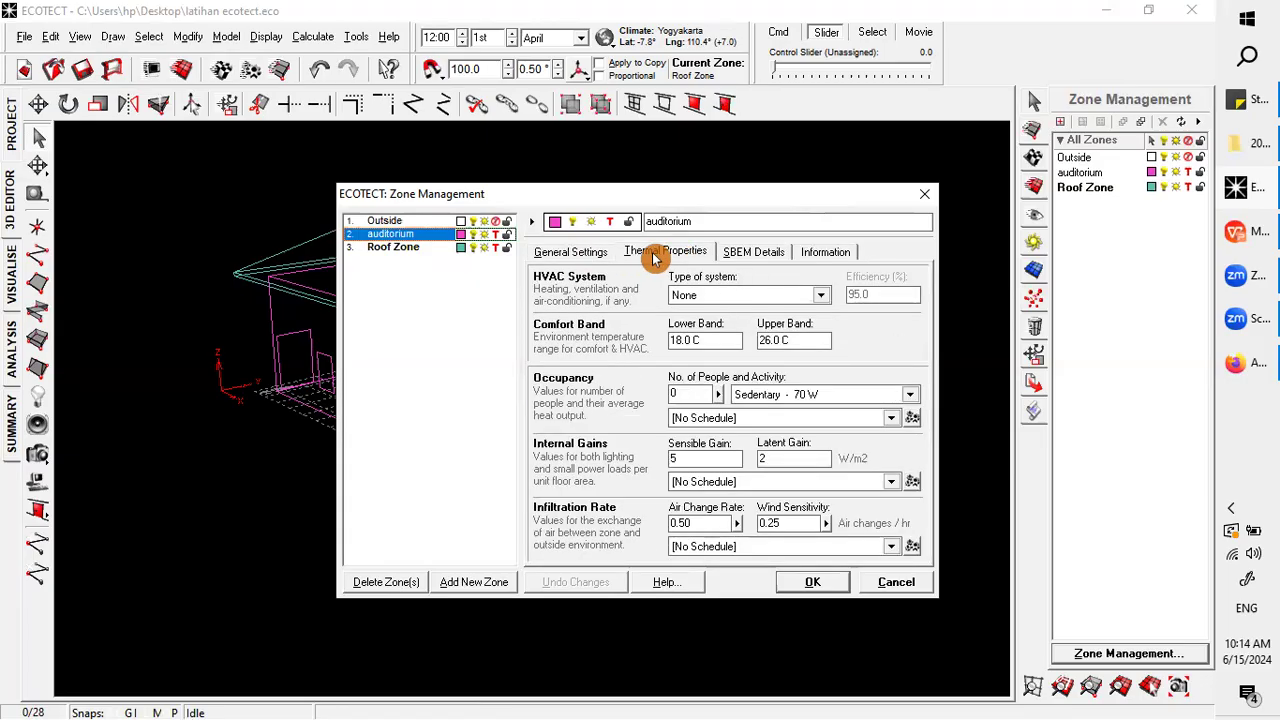
click(560, 251)
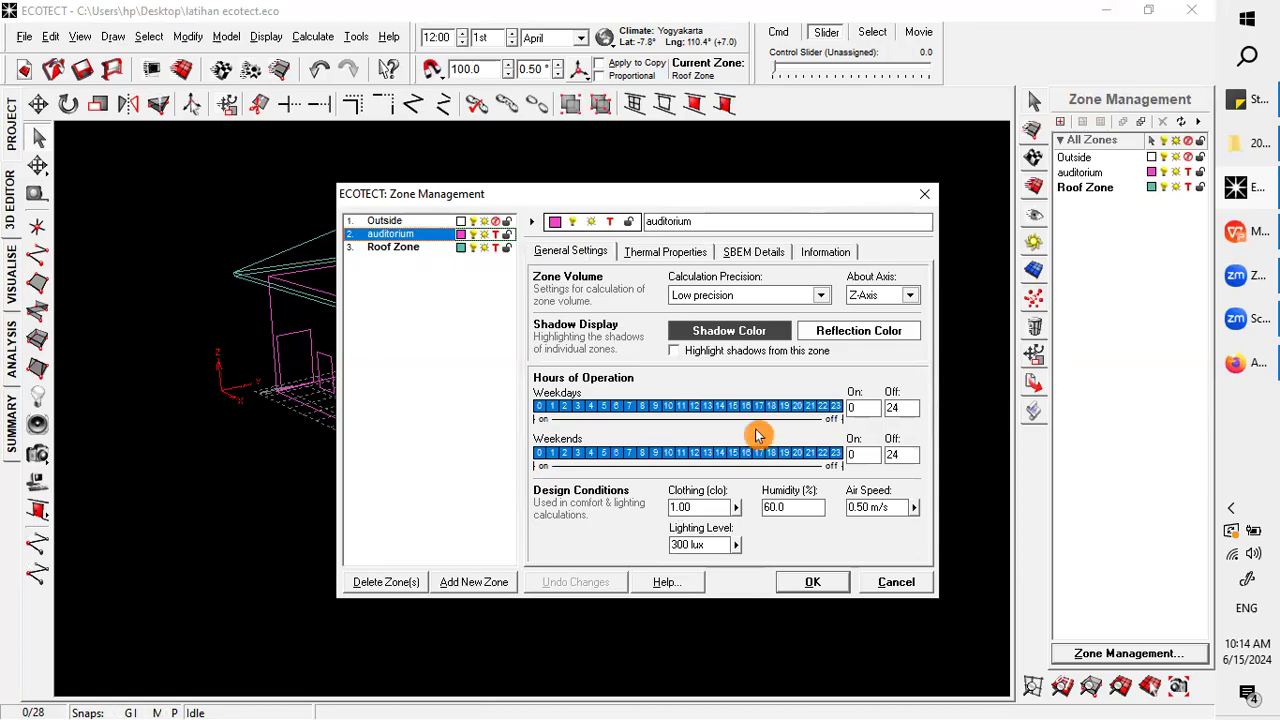
click(795, 295)
click(728, 361)
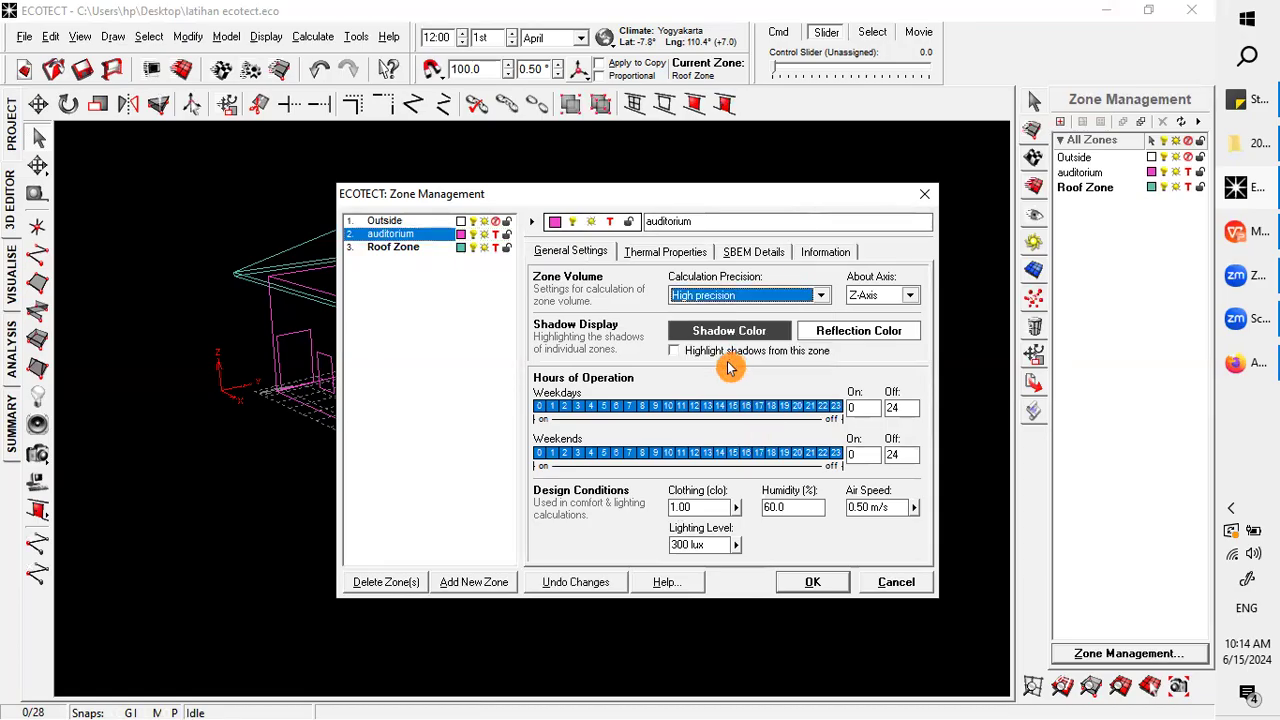
- Set the auditorium's hours of operation to on at 8 and off at 16 for both weekdays and weekends
click(856, 406)
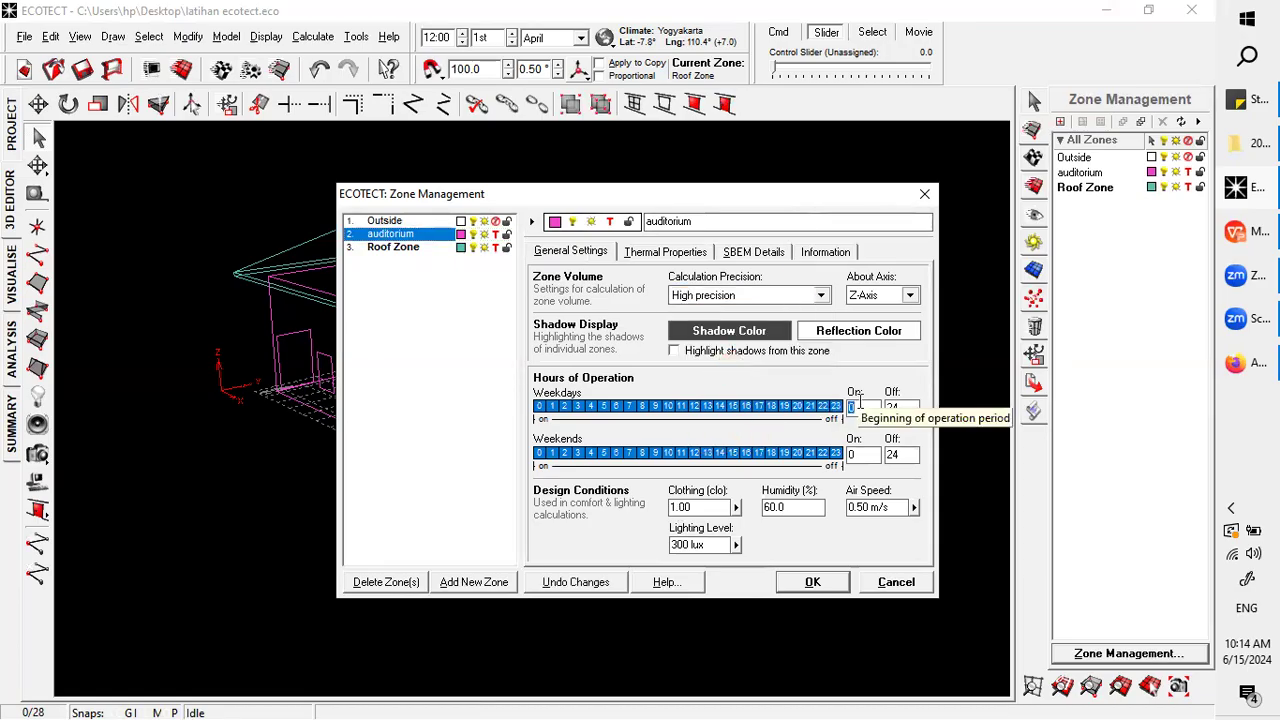
text(8)
double_click(893, 408)
text(16)
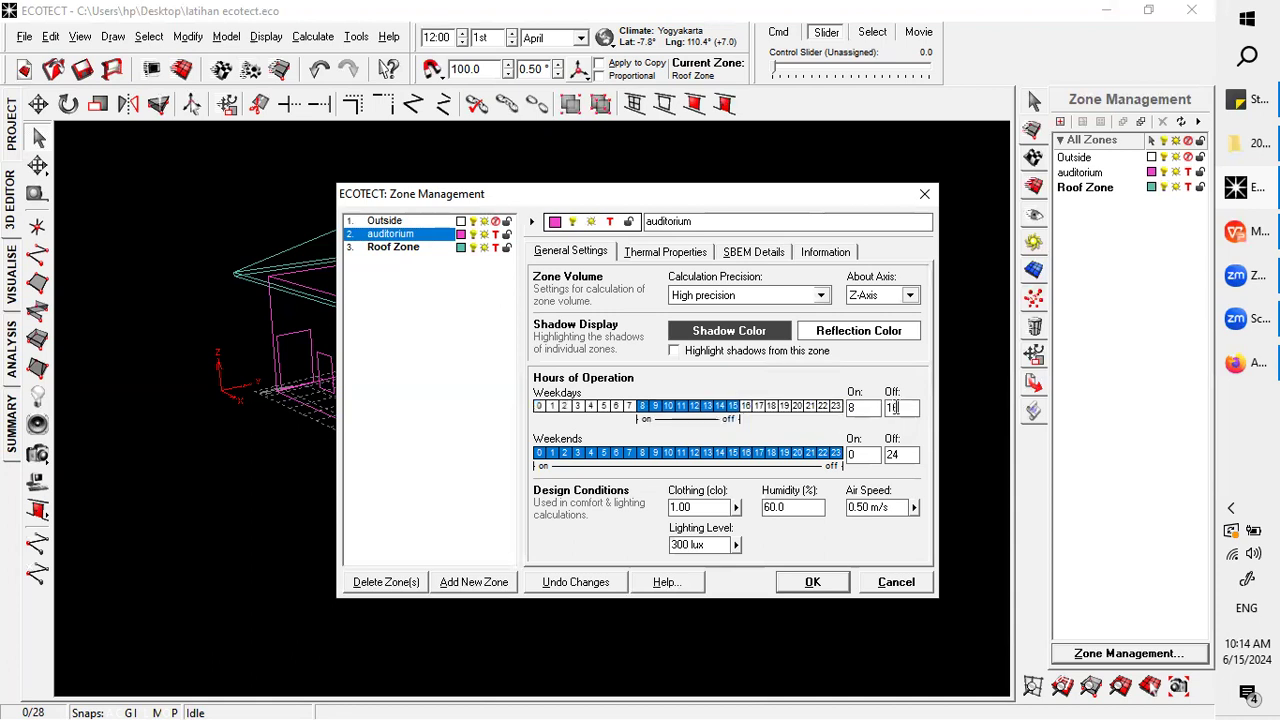
double_click(876, 455)
text(8)
double_click(902, 458)
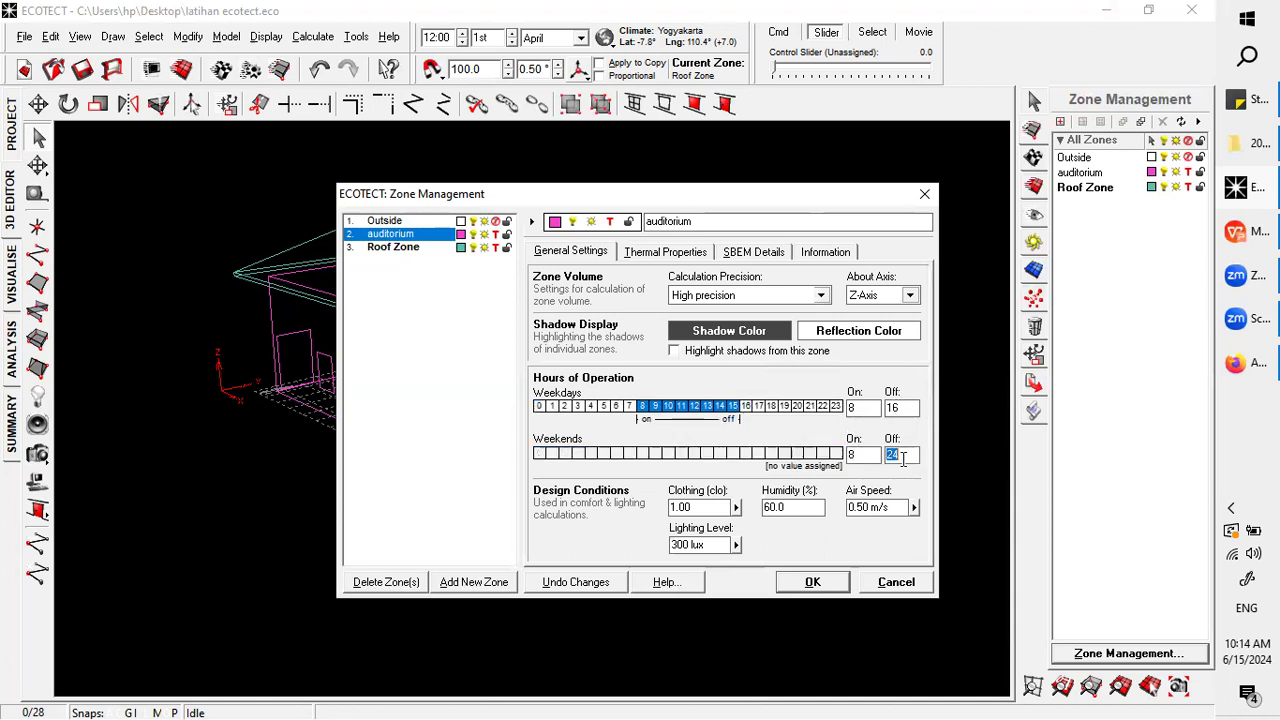
text(15)
double_click(903, 456)
text(16)
click(722, 506)
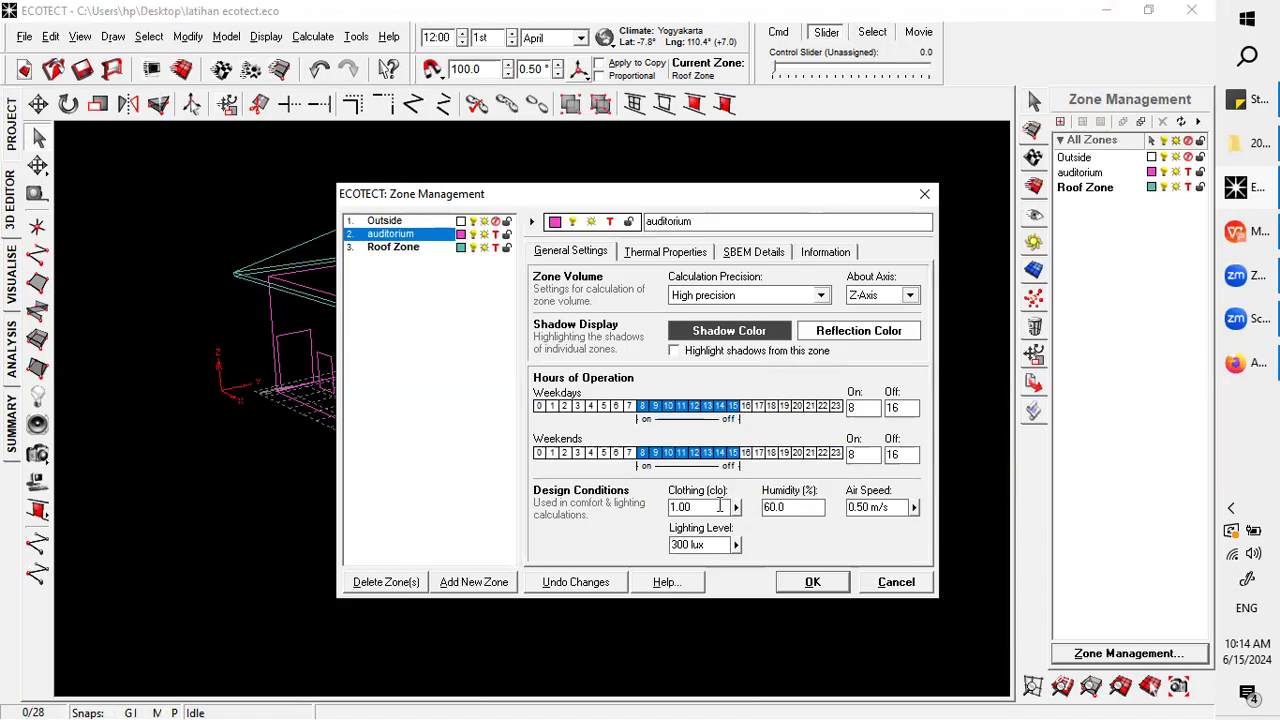
- Check the auditorium's humidity and air speed design conditions, and set its HVAC system type to Full Air Conditioning
click(796, 507)
click(886, 507)
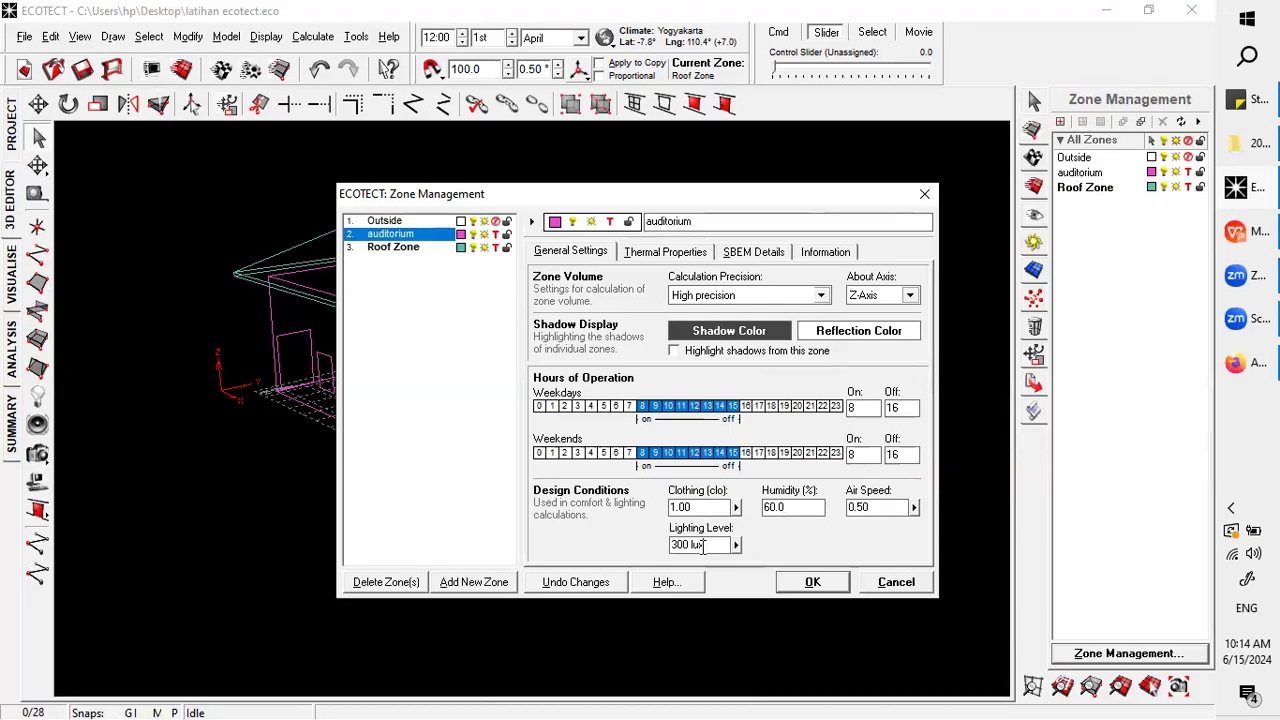
click(670, 253)
click(731, 294)
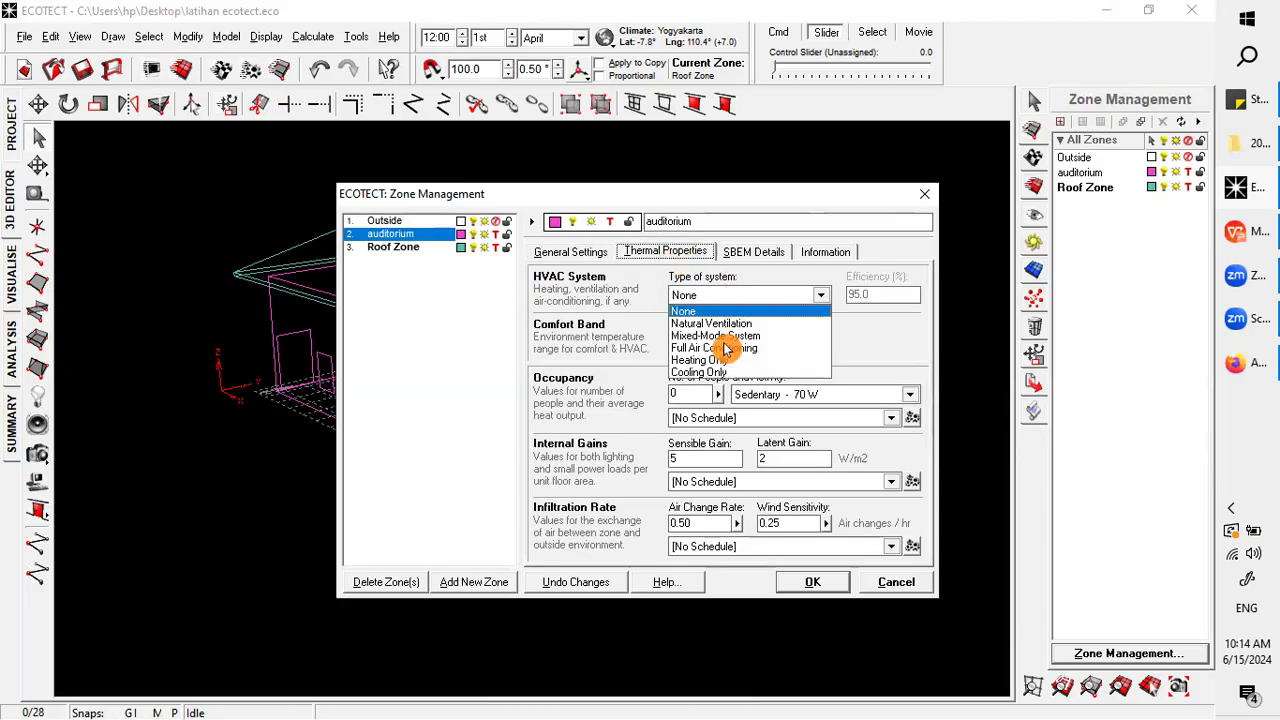
click(724, 362)
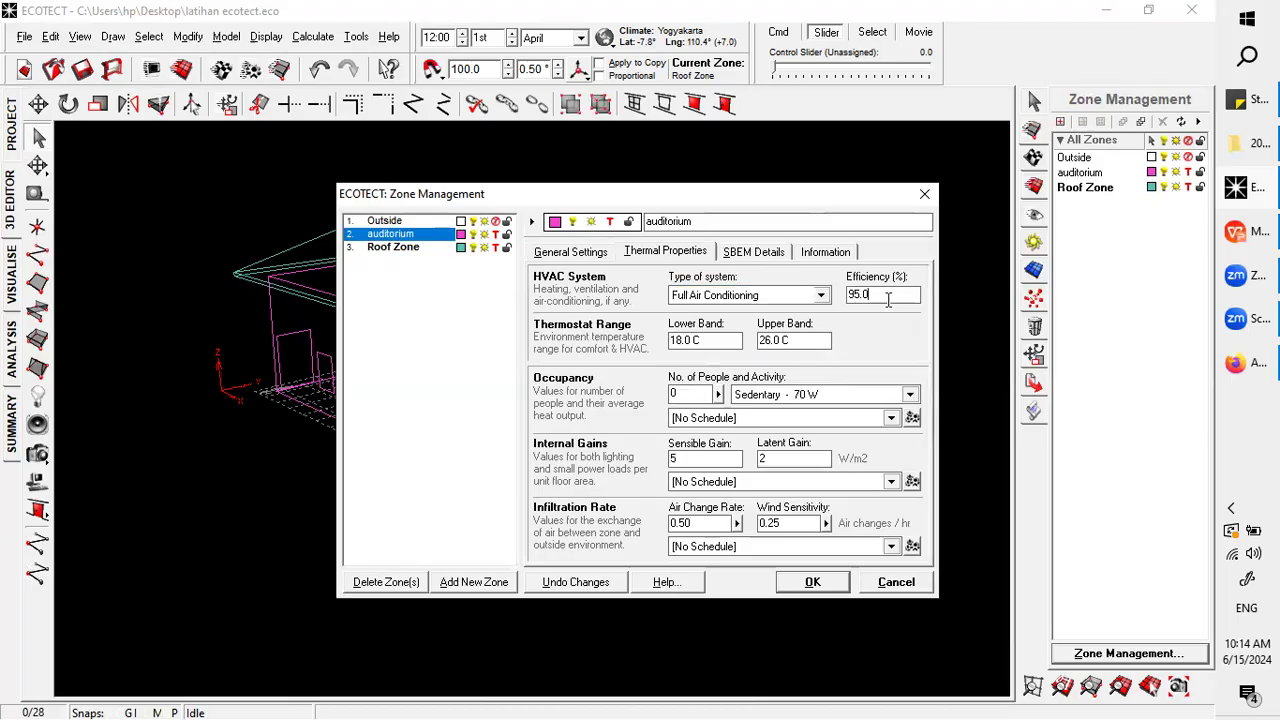
- Set the auditorium's occupancy to 250 people with Sedentary - 70 W activity, and check its internal gains
double_click(688, 395)
text(250)
click(761, 398)
click(760, 461)
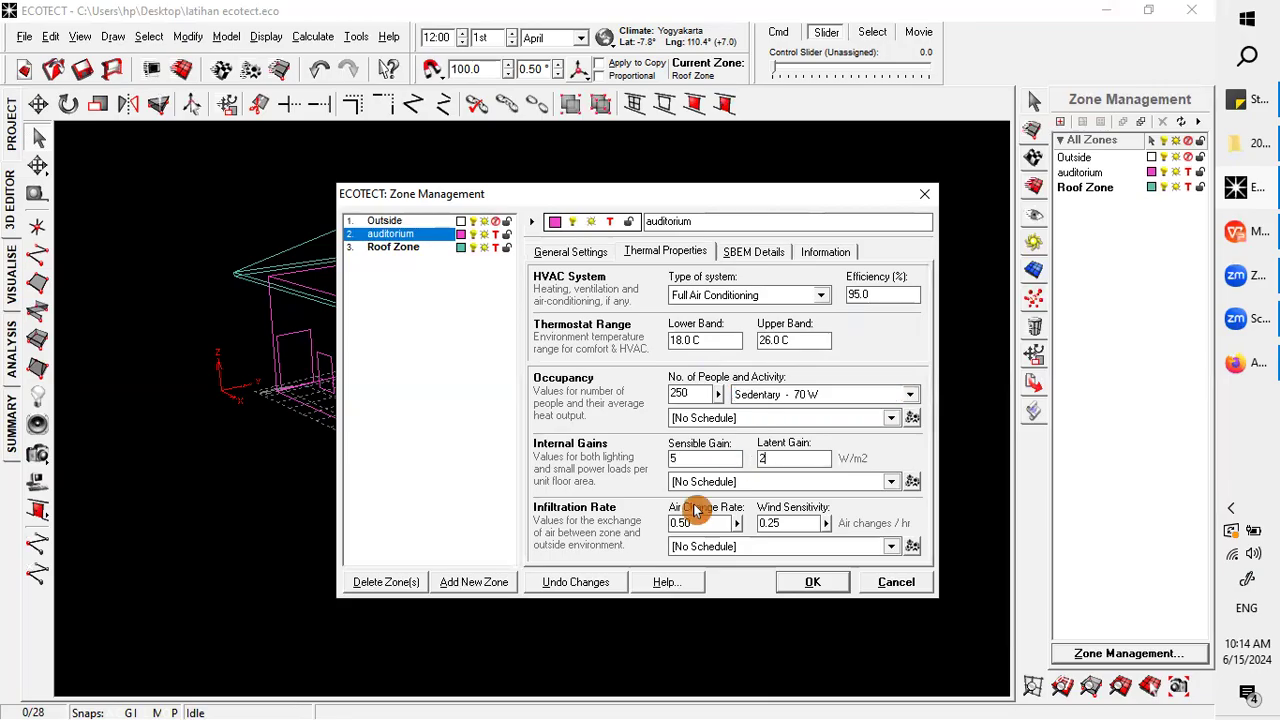
- Check the auditorium's zone information, SBEM details and thermostat range, and reselect the zone
click(827, 252)
click(762, 252)
click(676, 250)
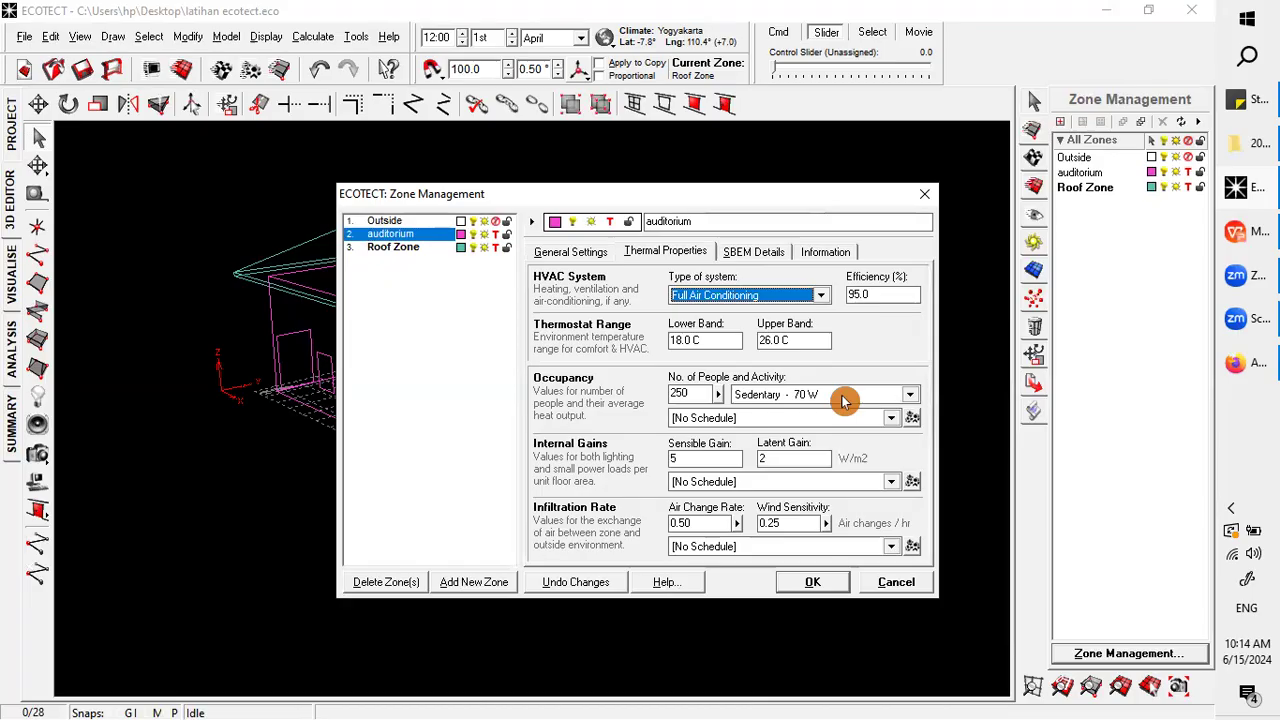
click(678, 340)
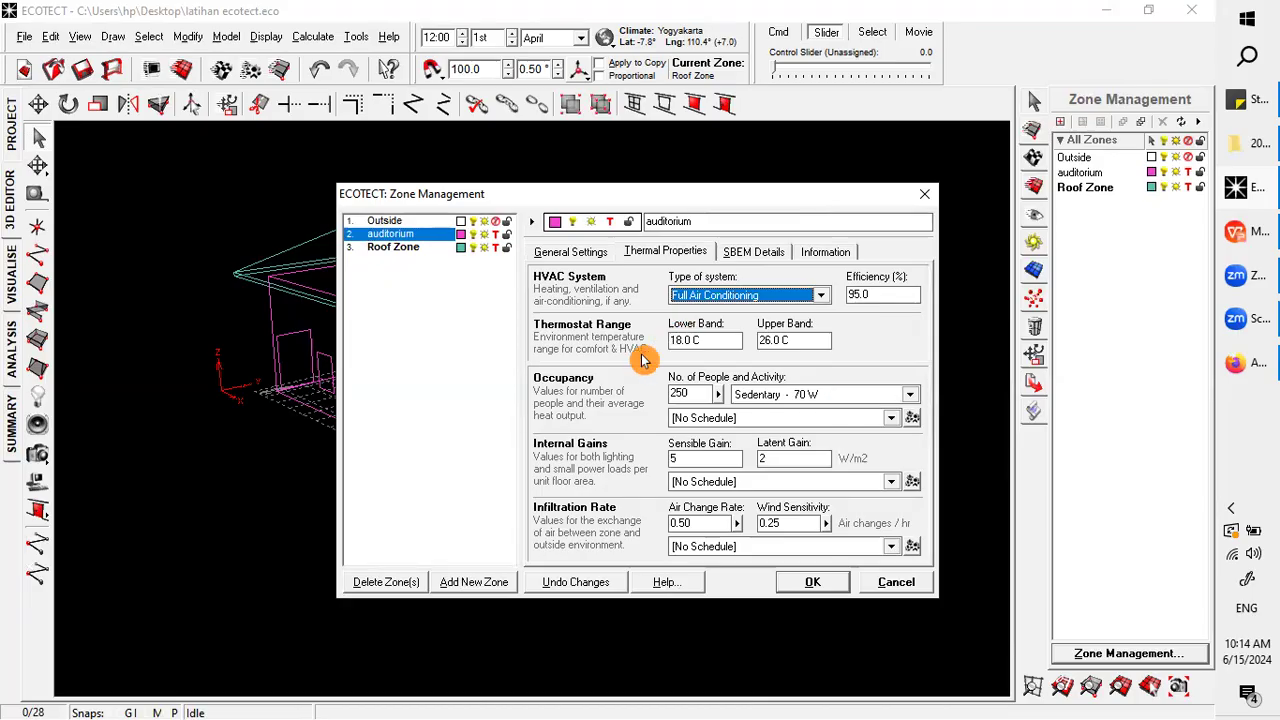
click(385, 238)
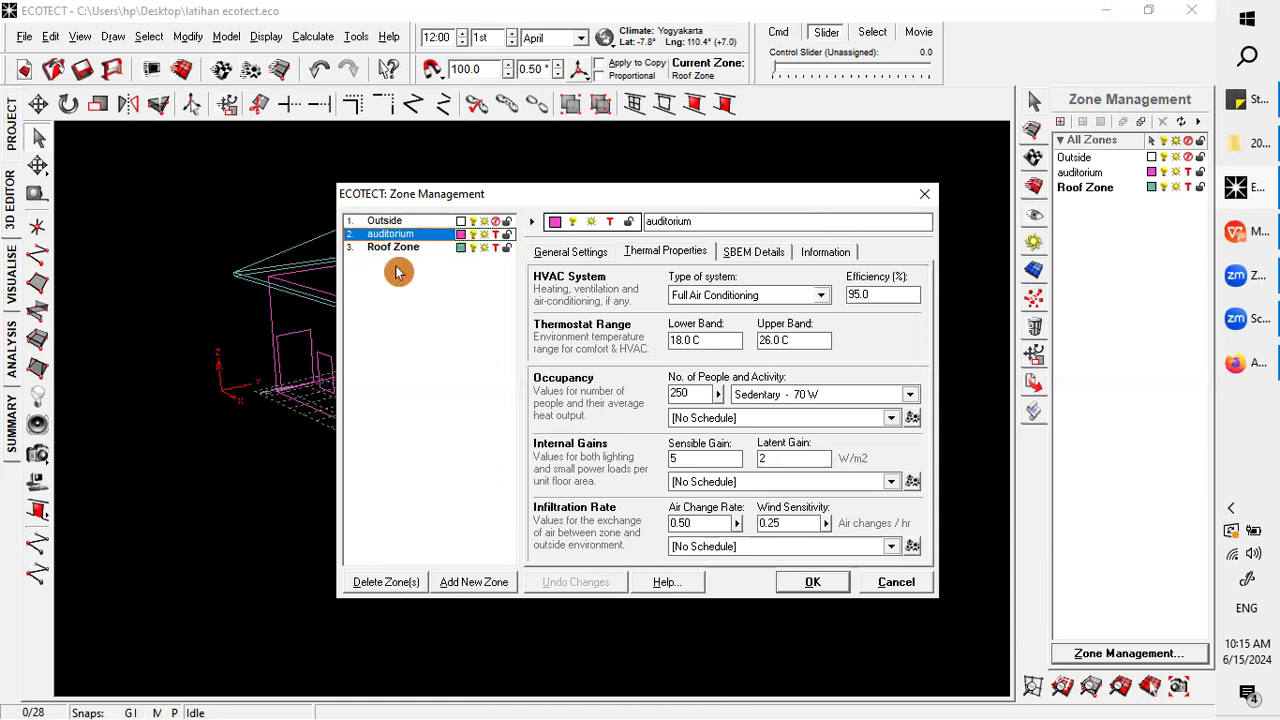
- Review all of the auditorium's zone settings: general, thermal, SBEM and information
click(595, 256)
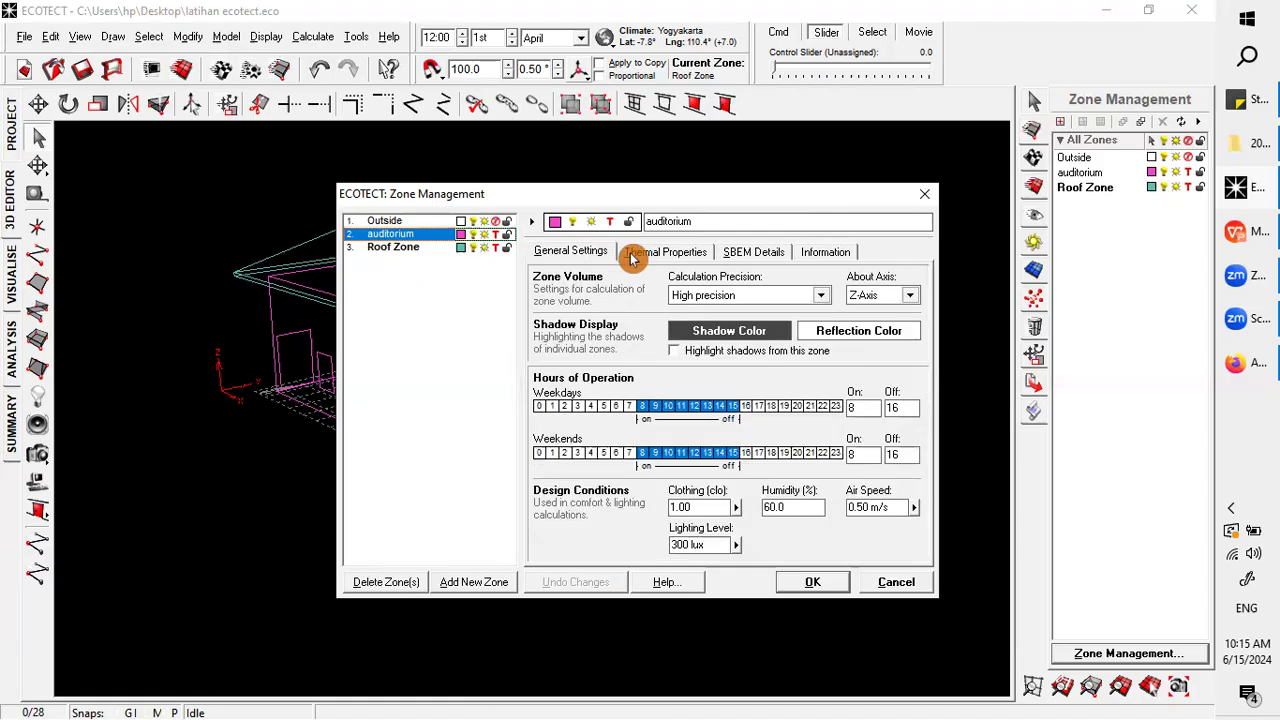
click(655, 254)
click(760, 252)
click(826, 258)
click(745, 254)
click(660, 253)
click(588, 255)
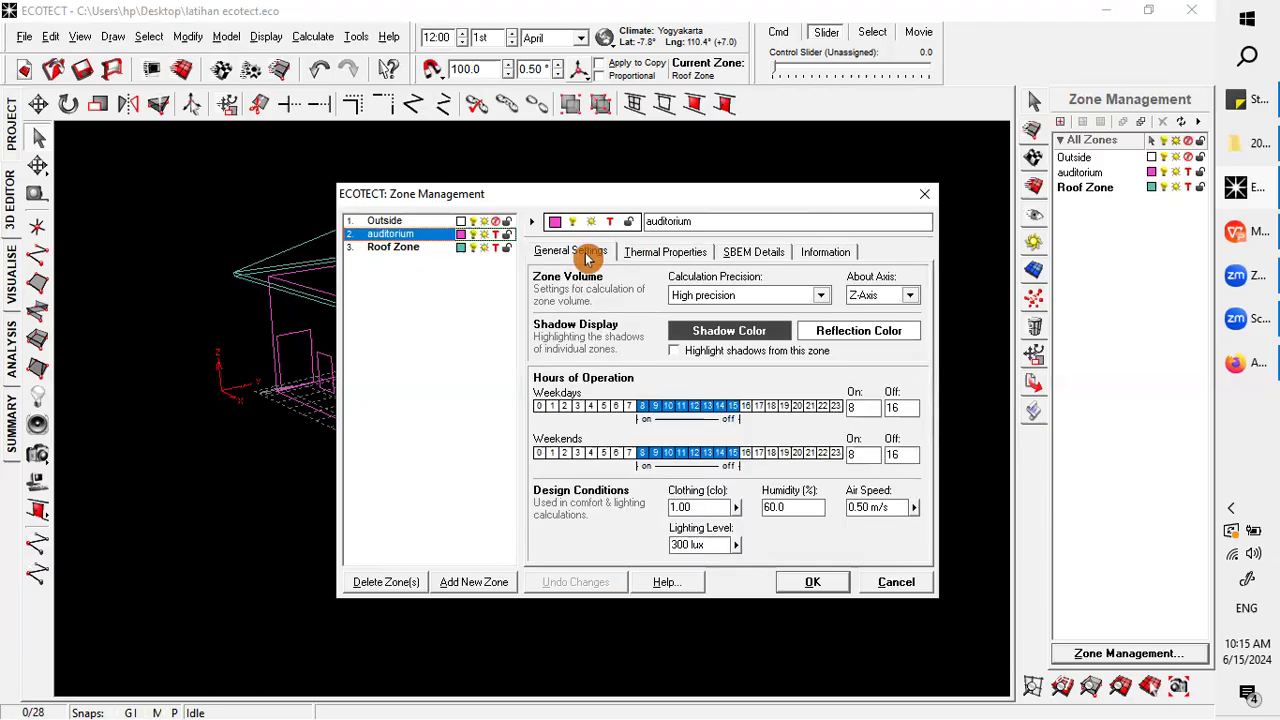
click(648, 258)
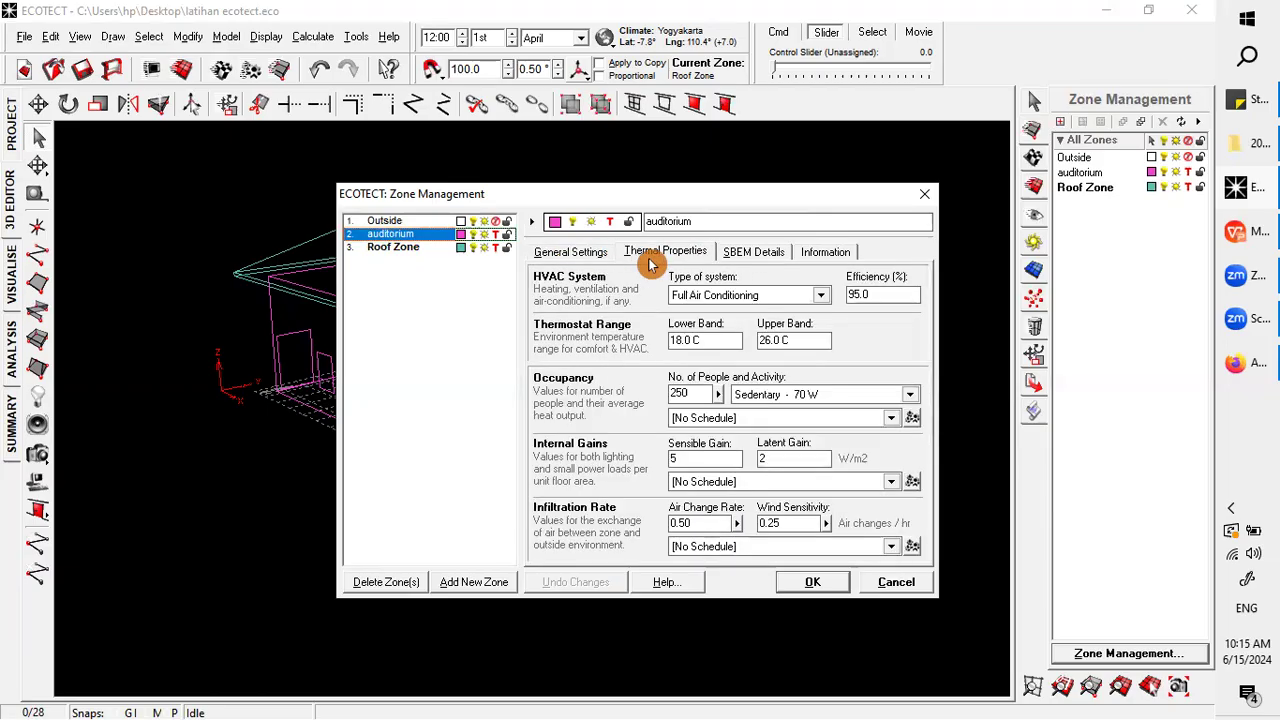
- Select the Roof Zone and set its zone volume calculation precision to High precision
click(395, 248)
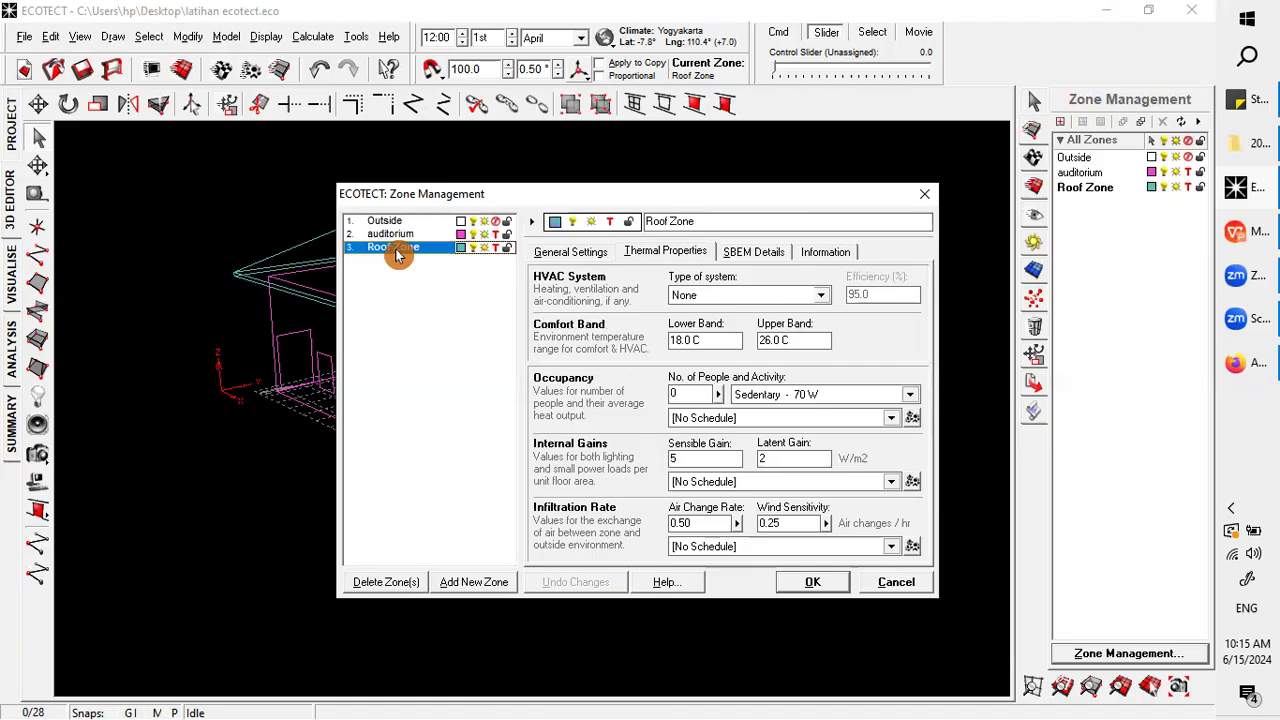
click(578, 252)
click(719, 296)
click(700, 363)
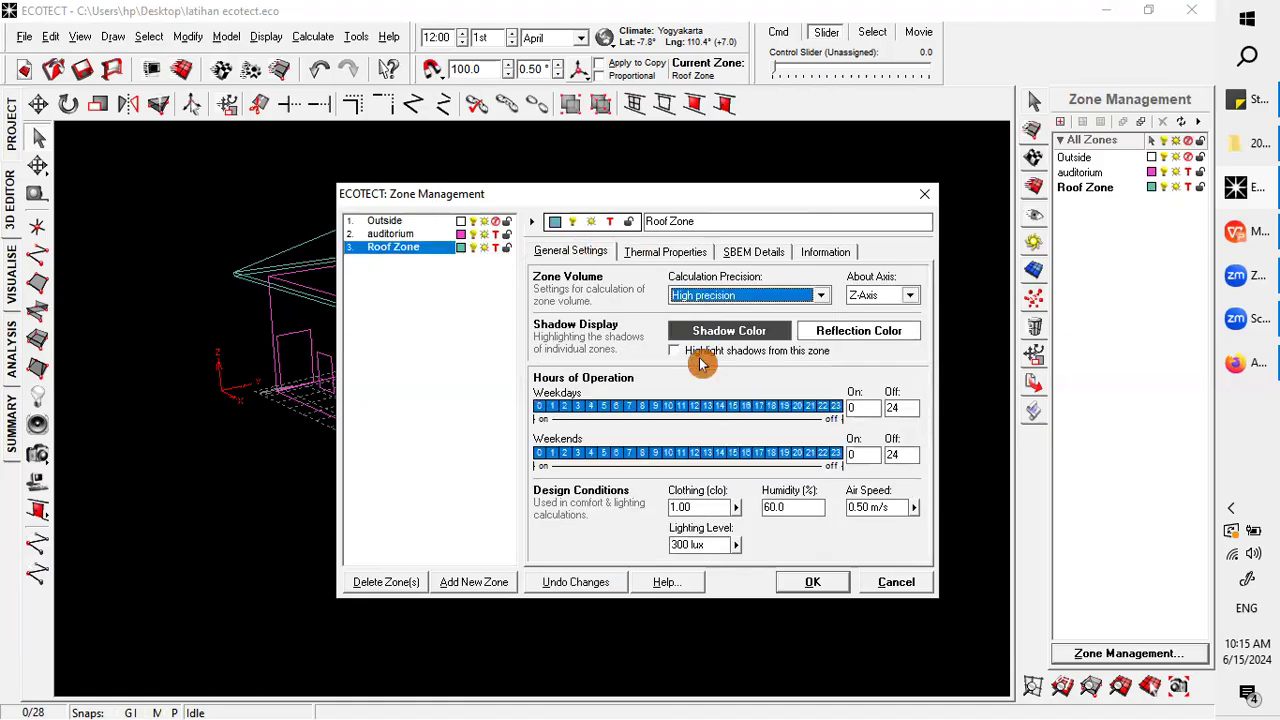
- Check the Roof Zone's weekday and weekend hours of operation, HVAC system type, number of people and internal gains
click(870, 406)
click(900, 408)
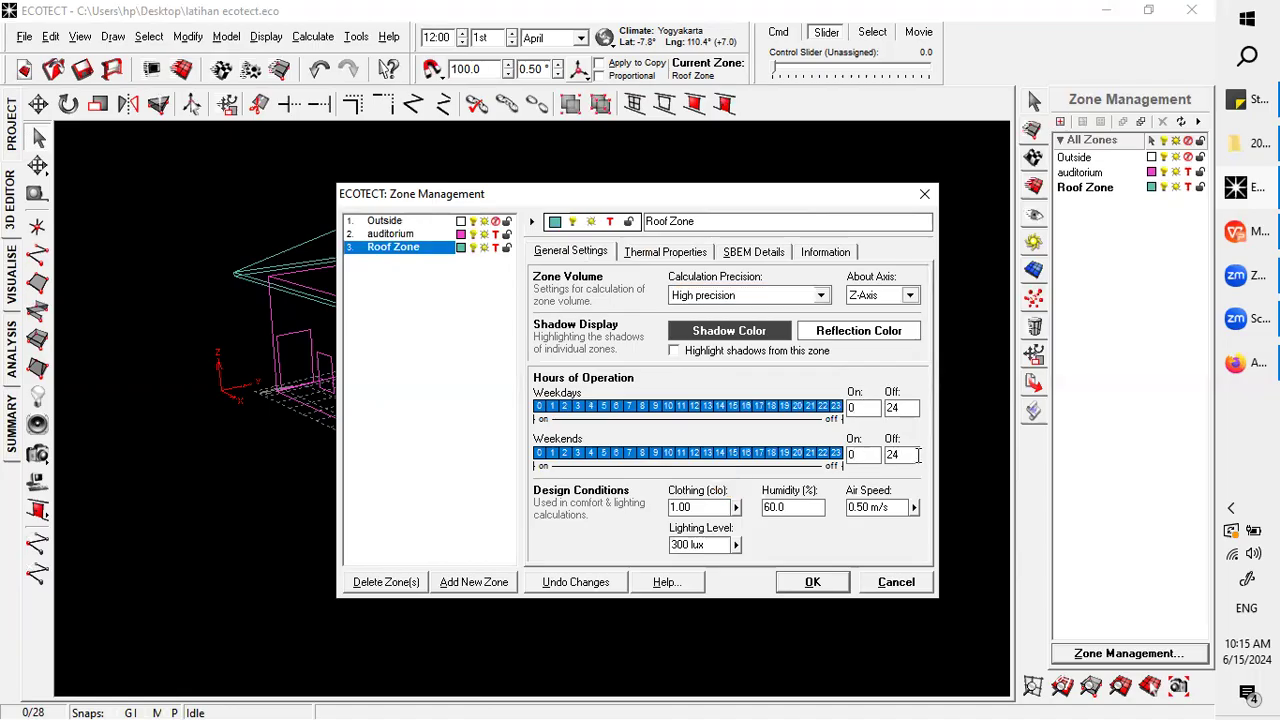
click(862, 455)
click(894, 410)
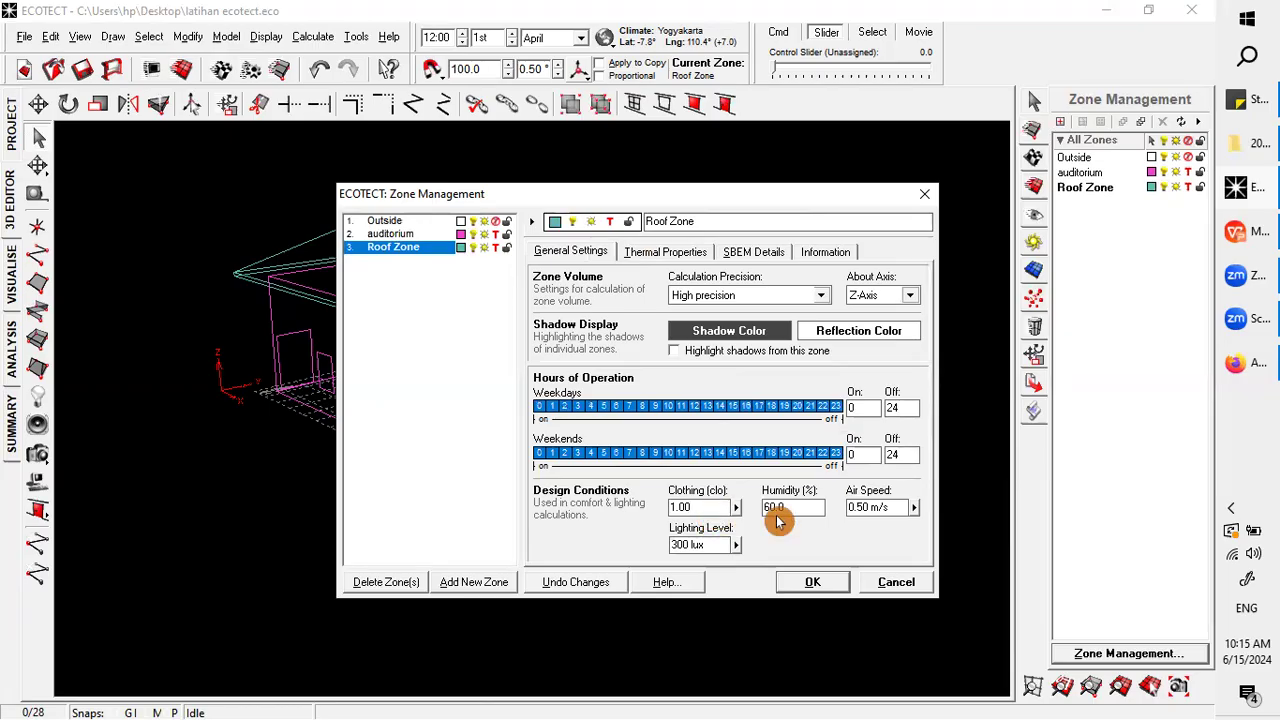
click(647, 258)
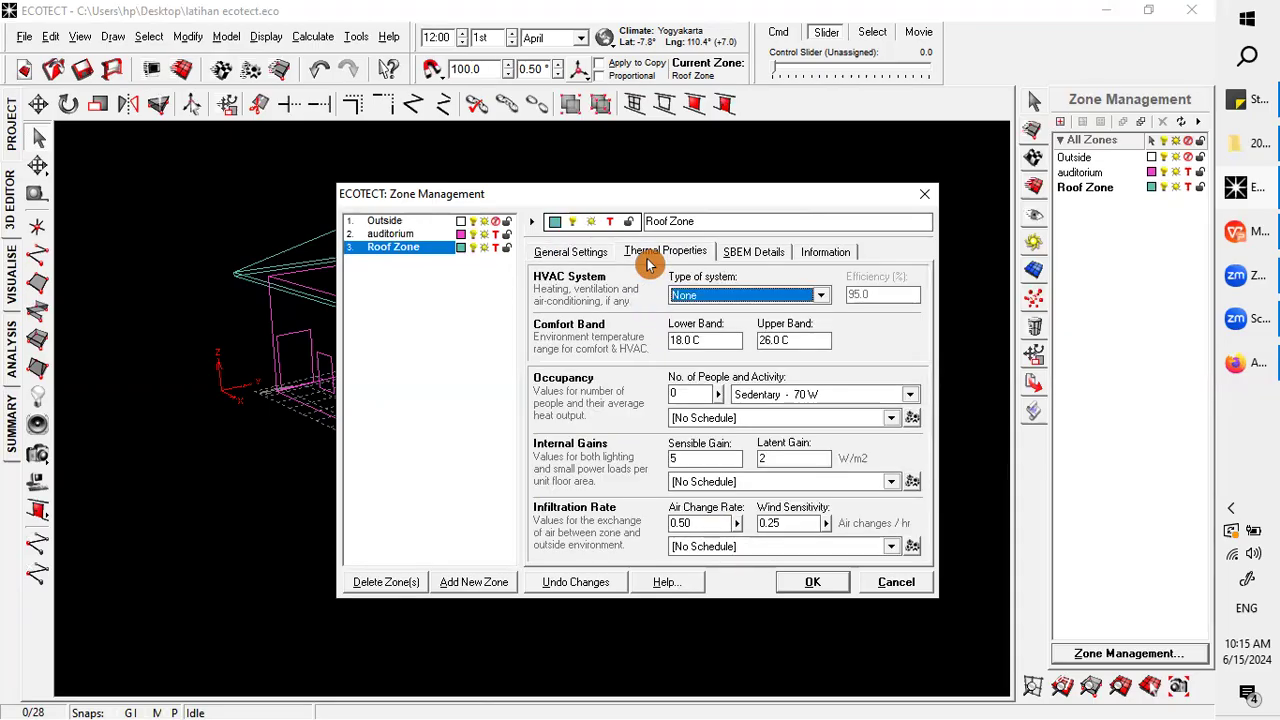
click(760, 300)
click(760, 300)
click(690, 393)
click(803, 460)
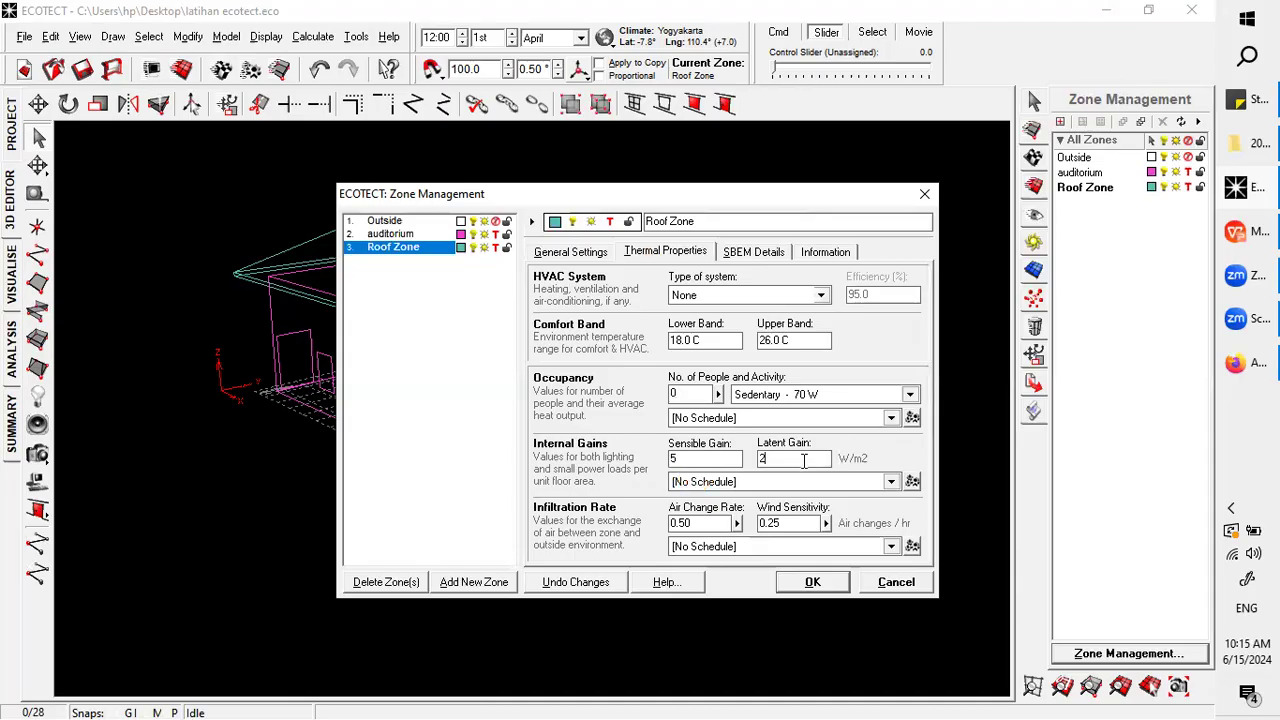
- Set the Roof Zone's sensible gain and latent gain to 0, and check its infiltration air change rate
click(708, 462)
key(BackSpace)
text(0)
double_click(781, 461)
text(0)
click(793, 463)
click(708, 525)
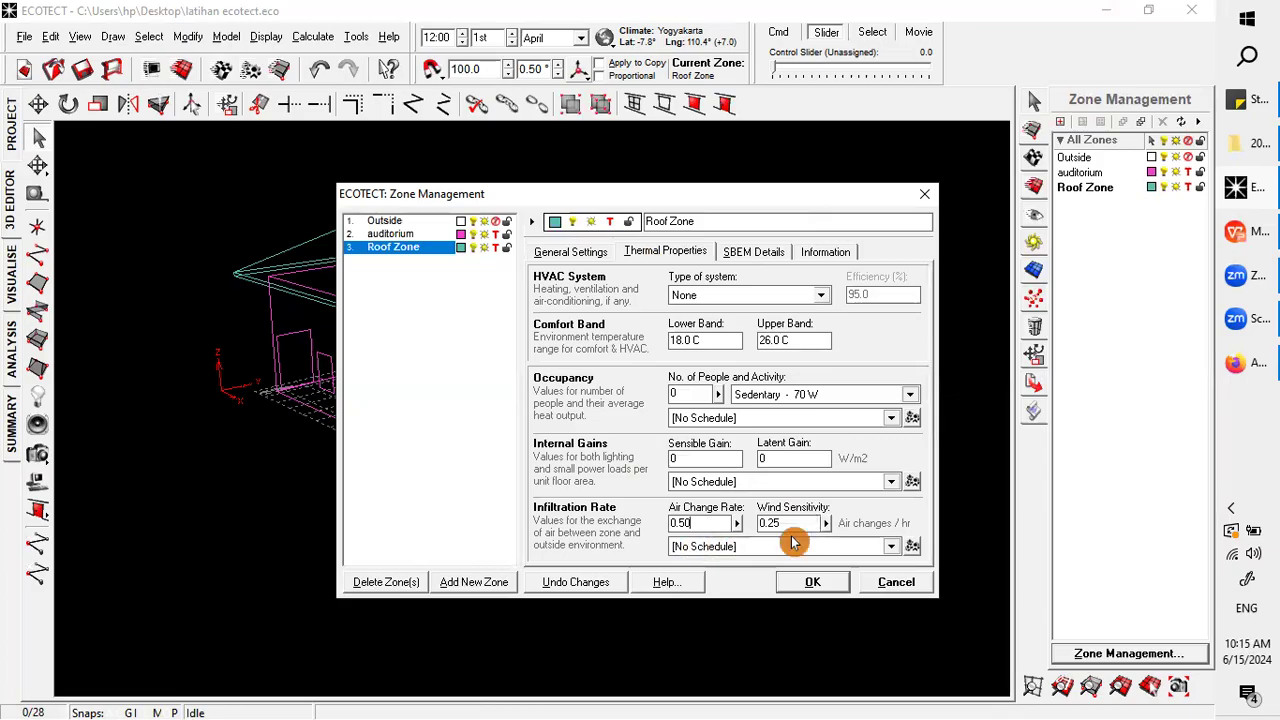
- Check the Roof Zone's SBEM details, area and volume information and general settings, and reselect the zone
click(695, 206)
click(785, 256)
click(836, 258)
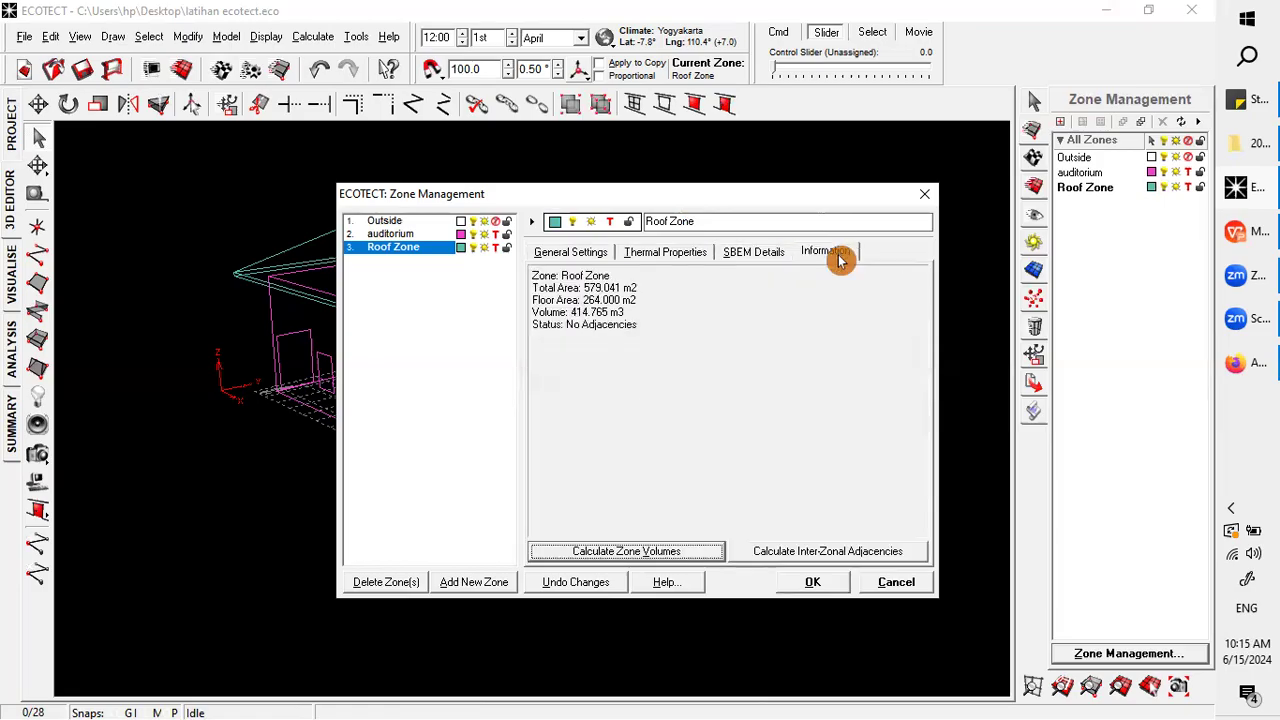
click(594, 258)
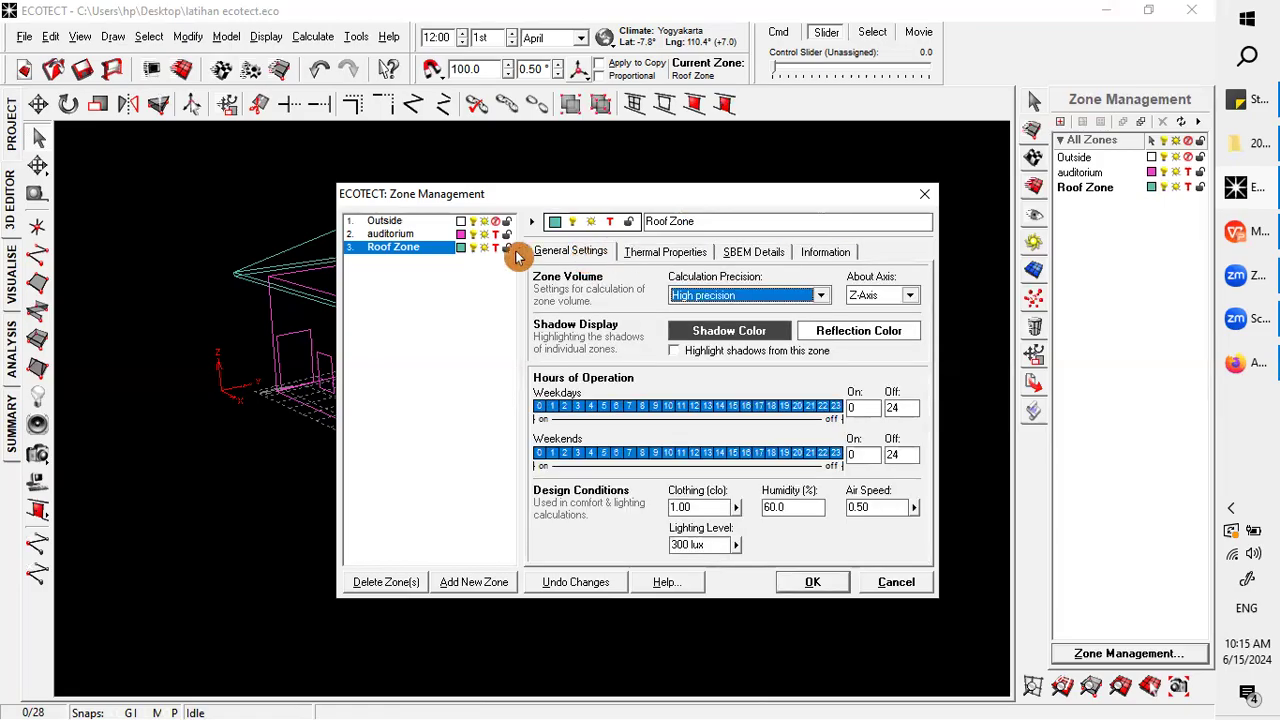
click(400, 251)
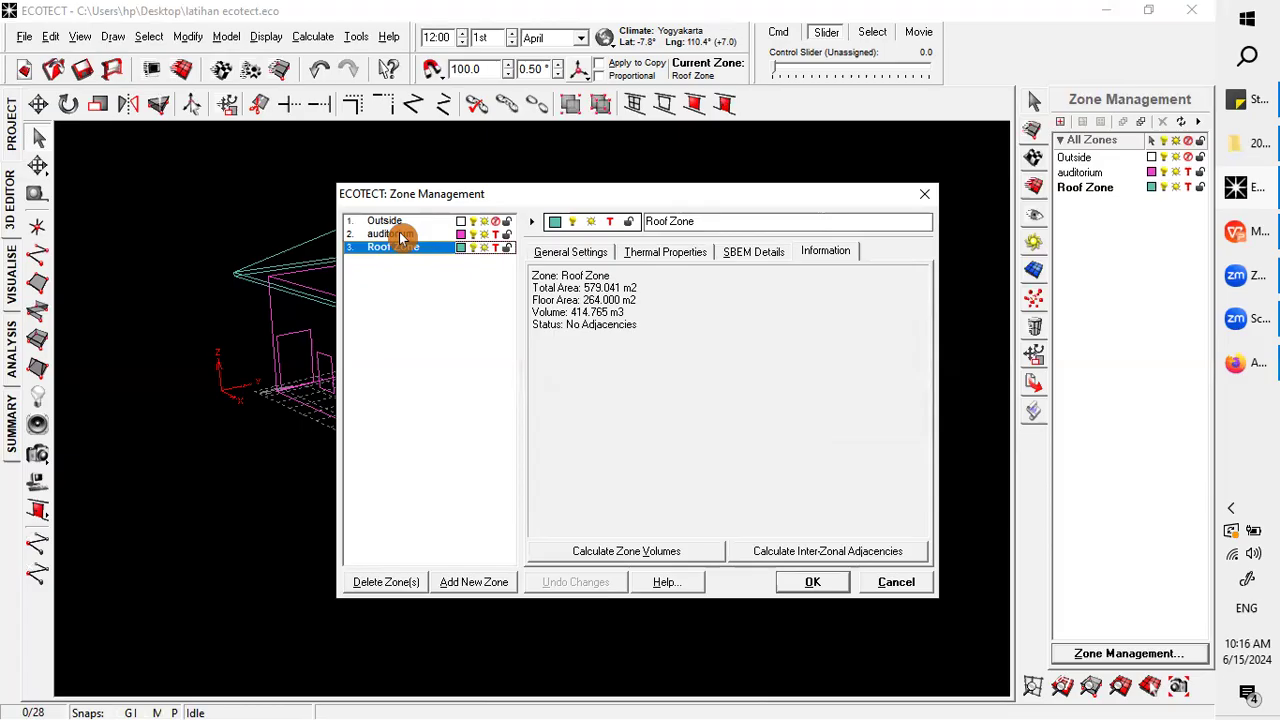
- Compare the general settings of the auditorium and the Roof Zone, and accept the zone management changes
click(400, 235)
click(551, 251)
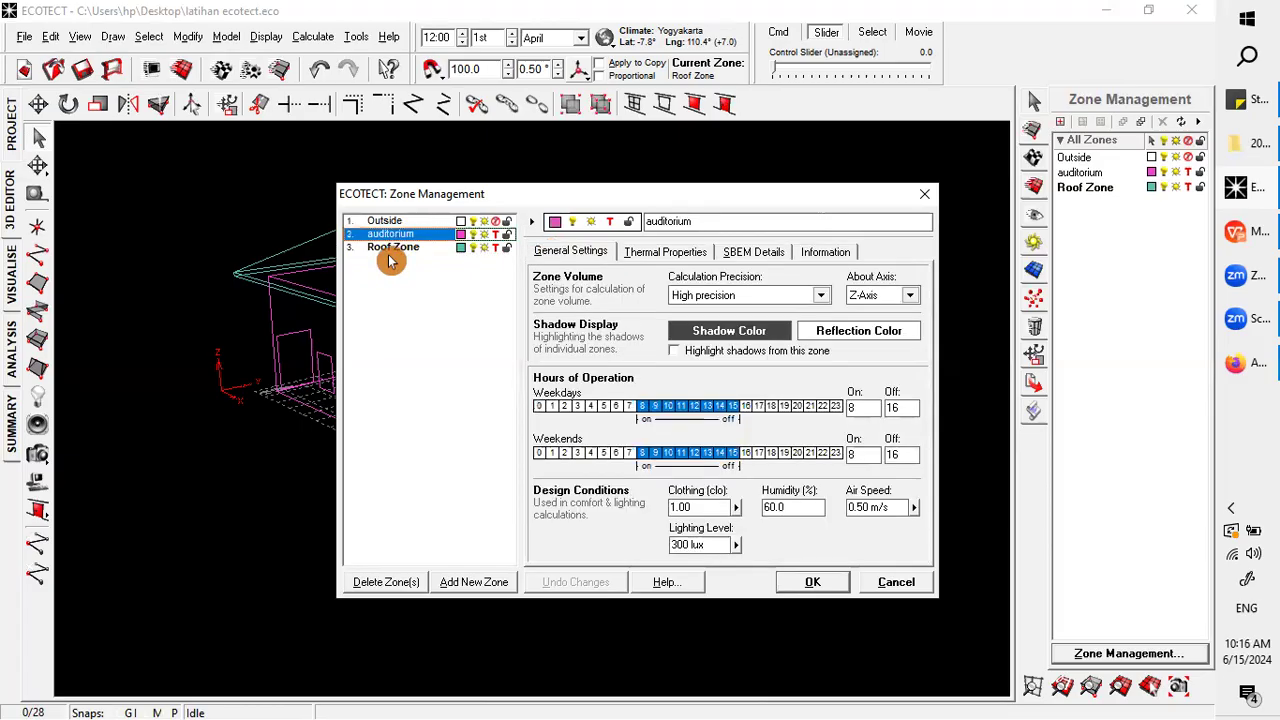
click(391, 250)
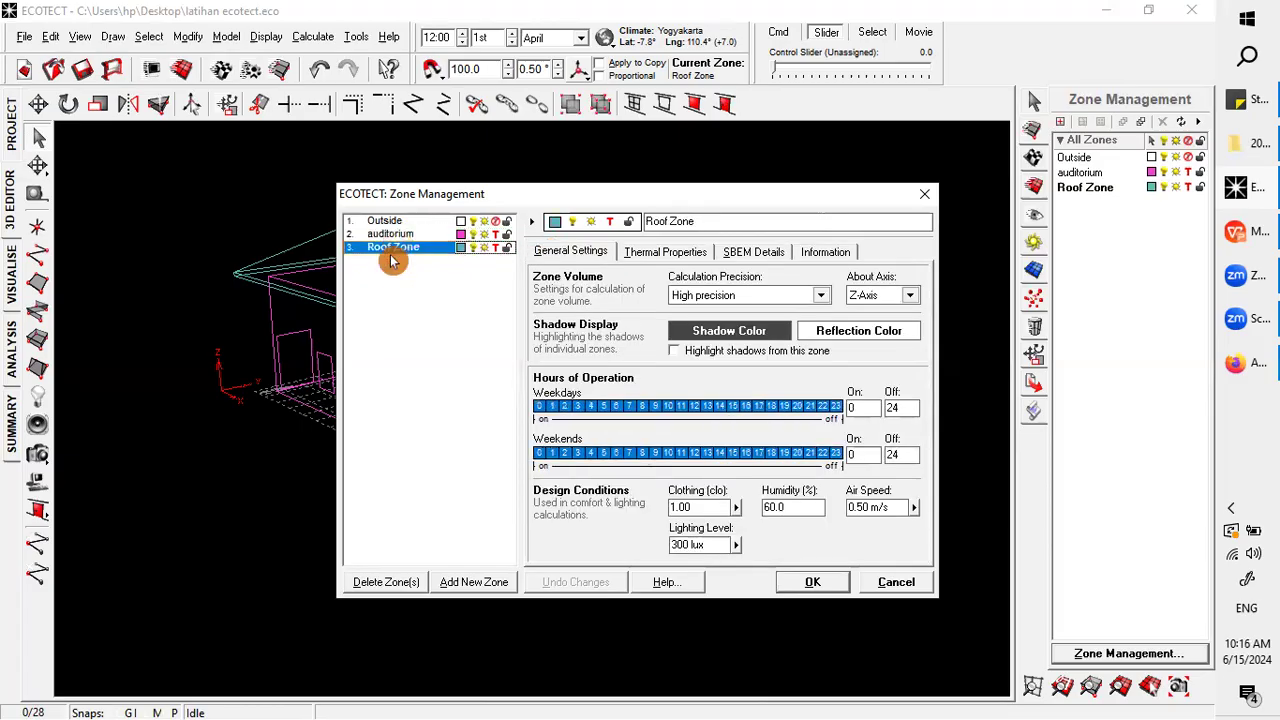
click(394, 235)
click(400, 247)
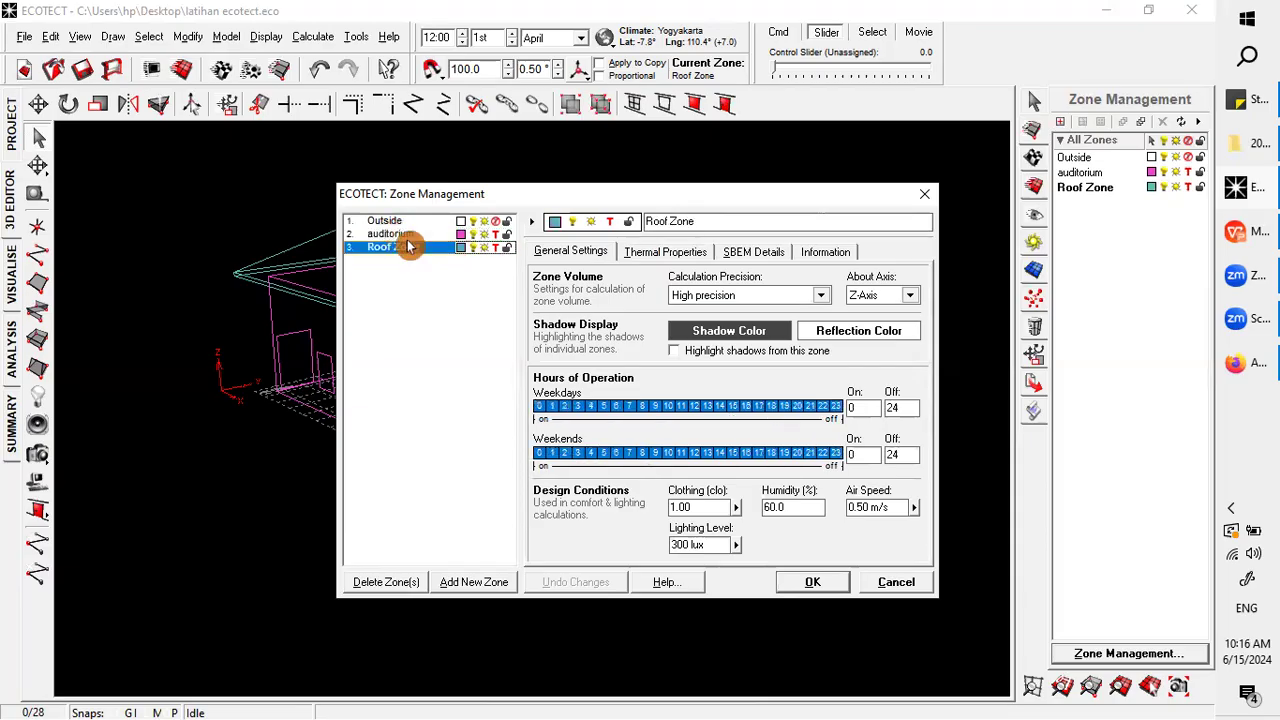
click(406, 238)
click(400, 430)
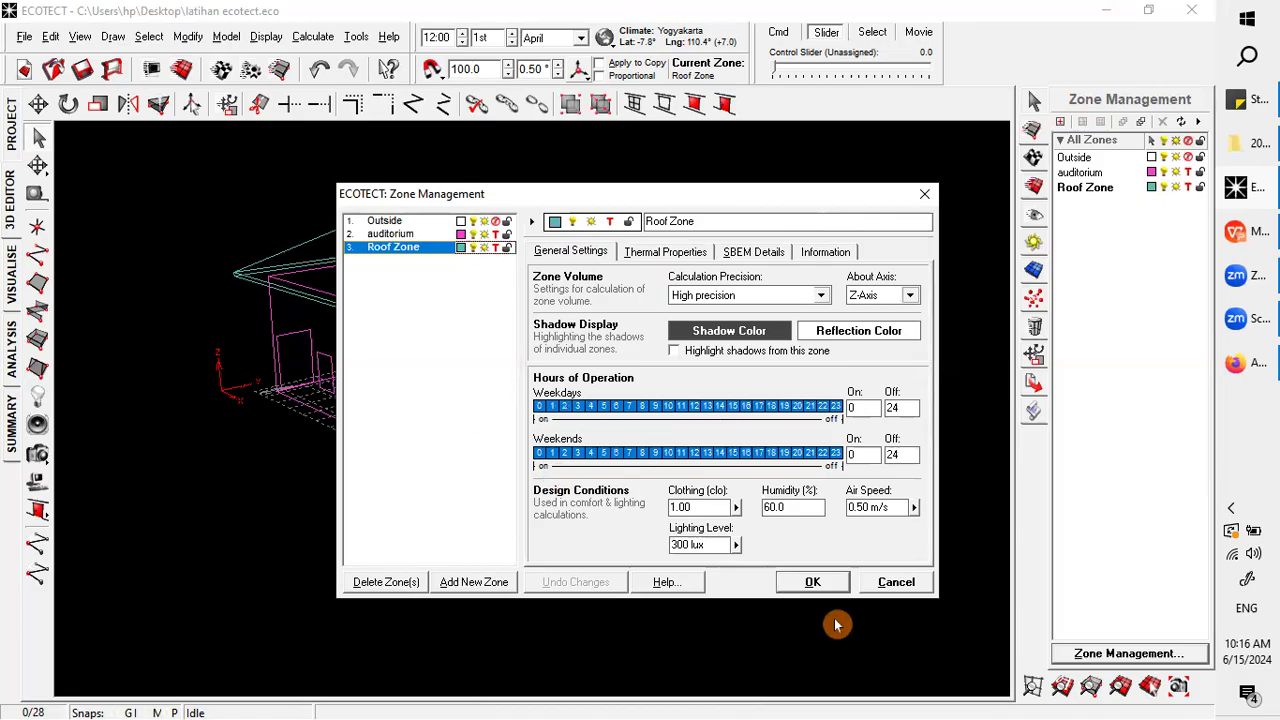
click(816, 583)
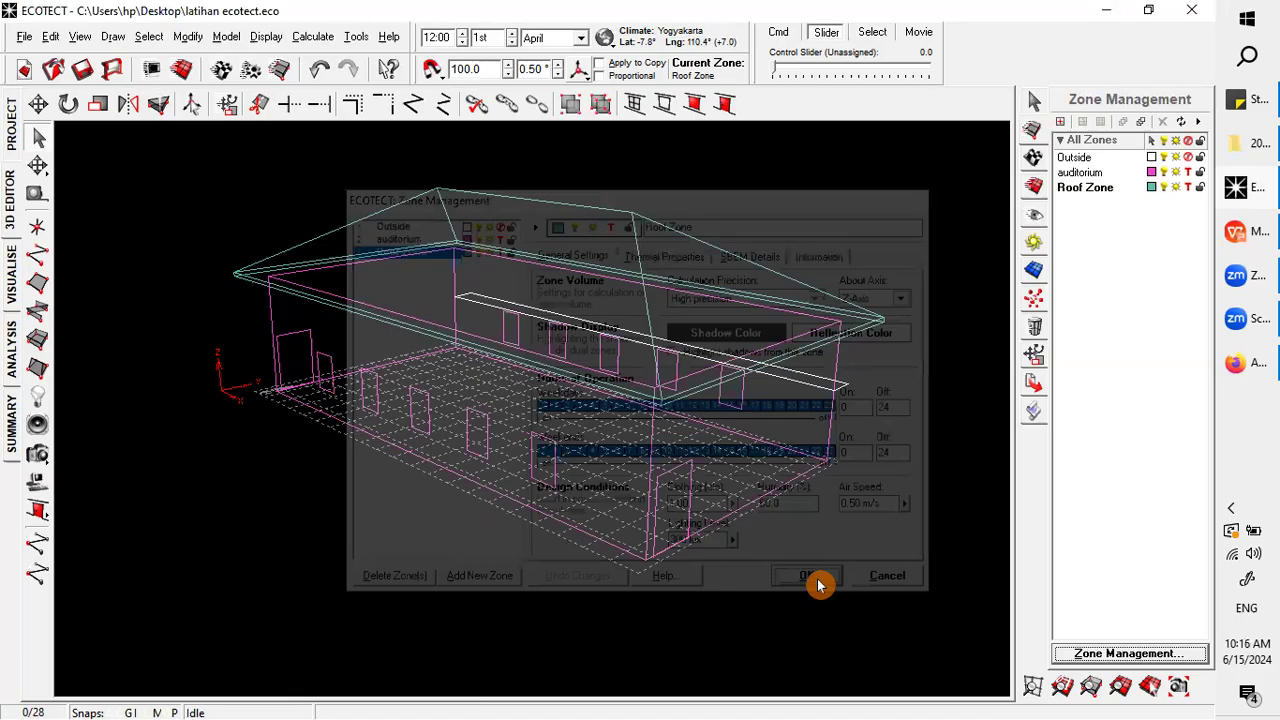